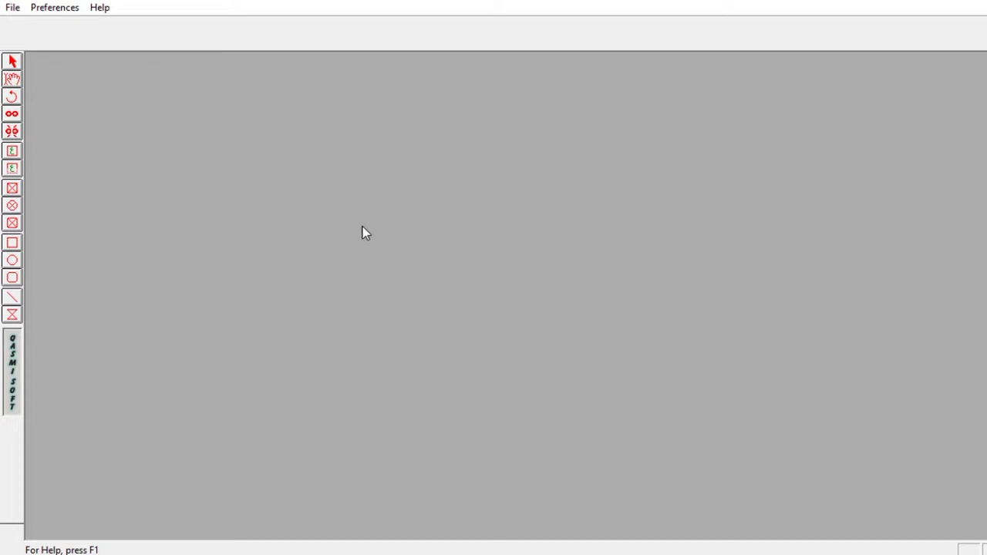
- Start a new right-to-left document with Letter 8.5x11 inch pages and an 11-inch height
left_click(12, 7)
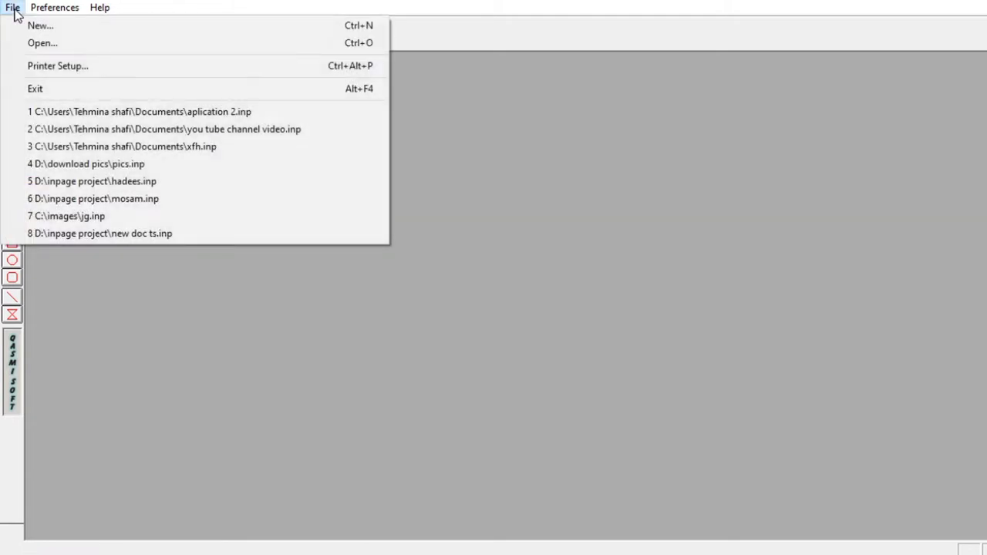
mouse_move(38, 11)
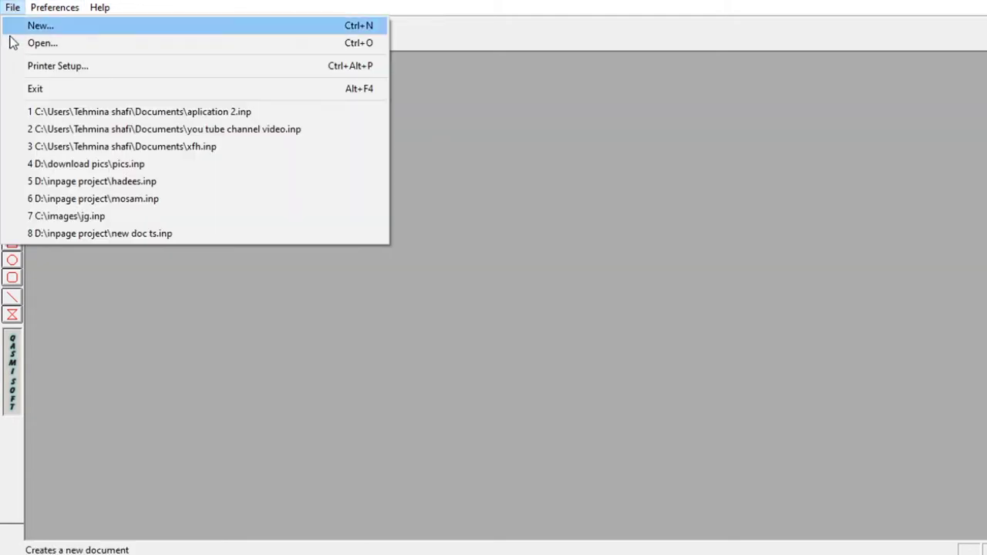
left_click(34, 28)
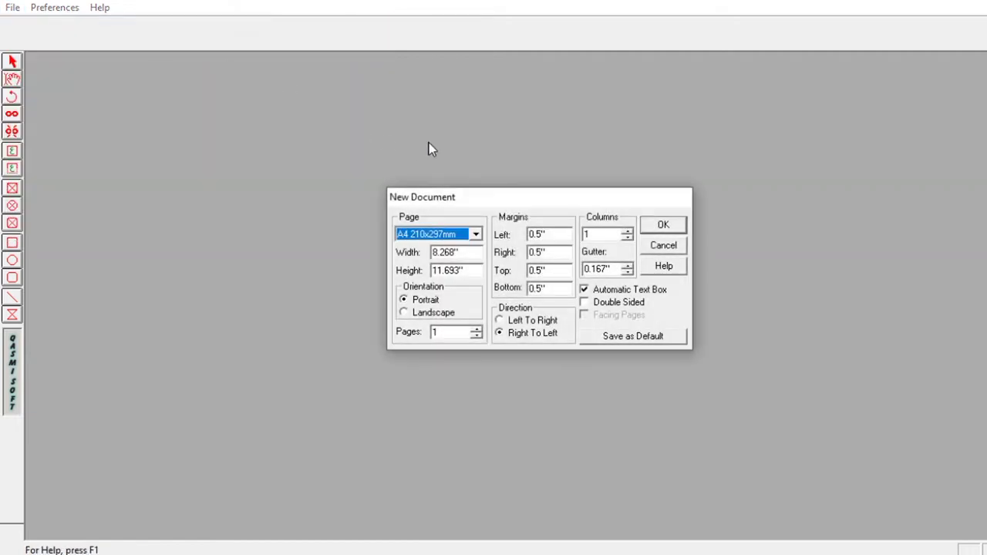
left_click(475, 234)
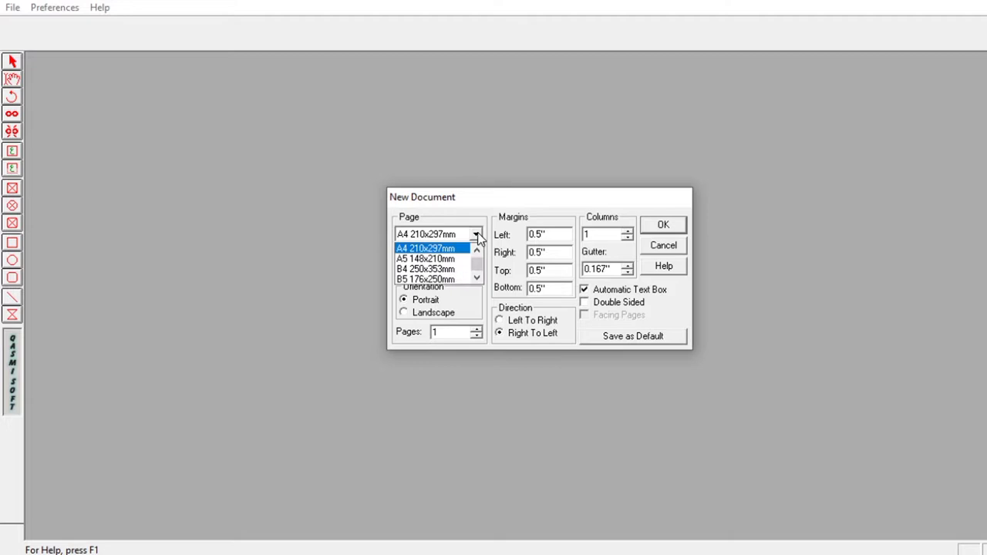
left_click(477, 279)
left_click(477, 279)
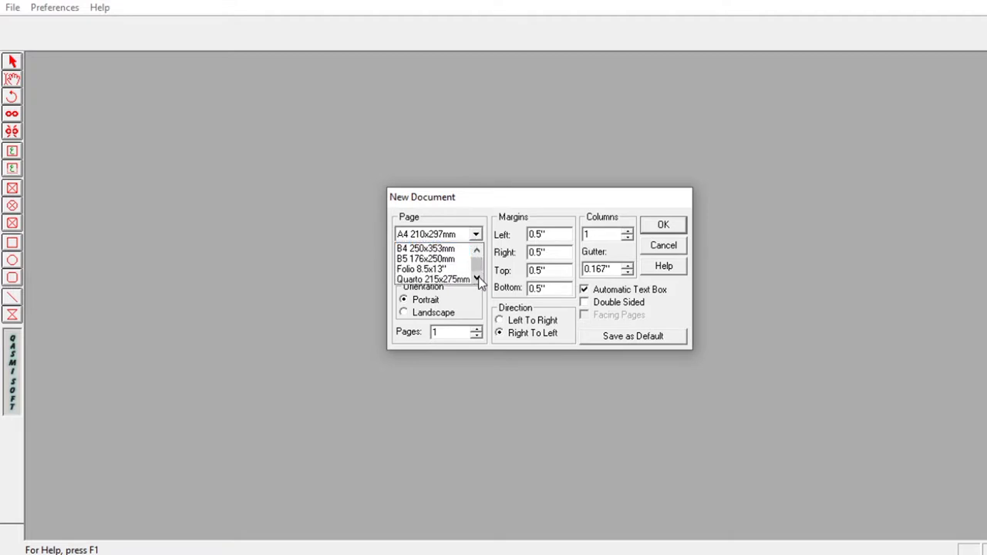
left_click(432, 269)
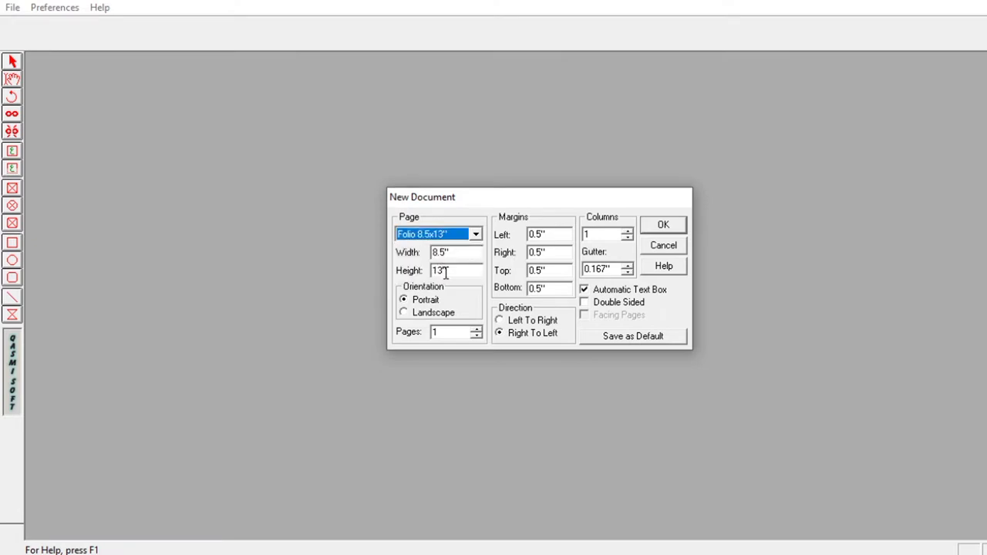
left_click(441, 270)
type("11")
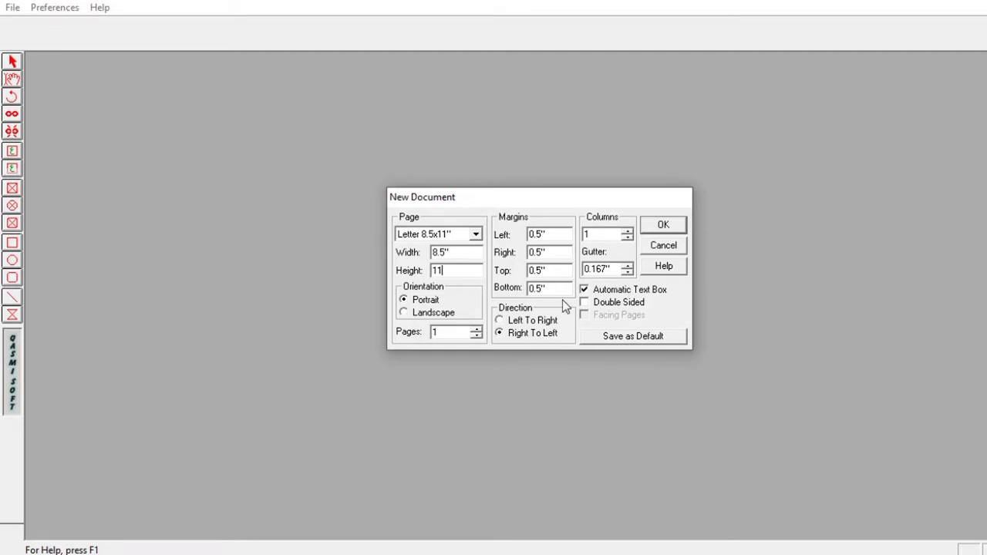
left_click(664, 225)
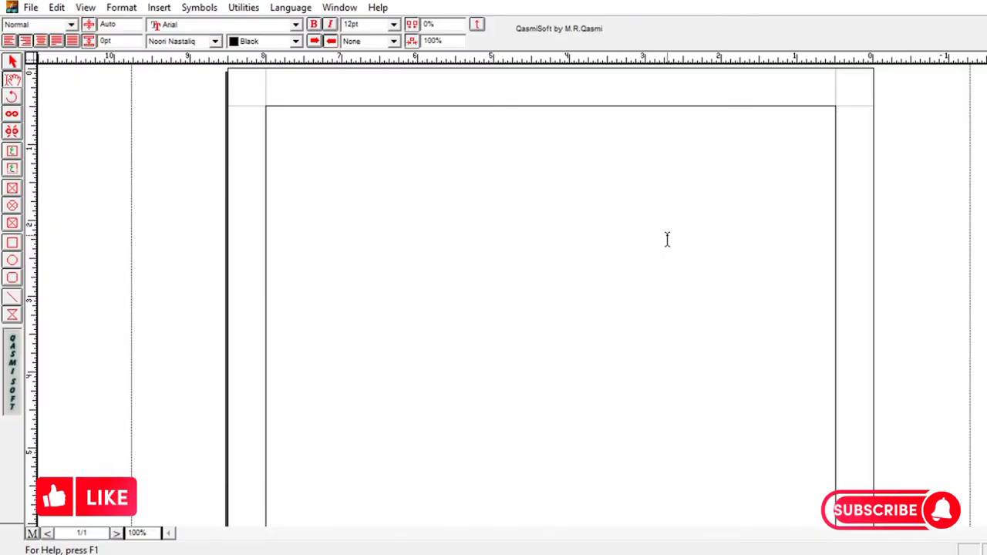
- Type the subject line 'موضوع:' and the greeting to the employee on the first line
left_click(826, 117)
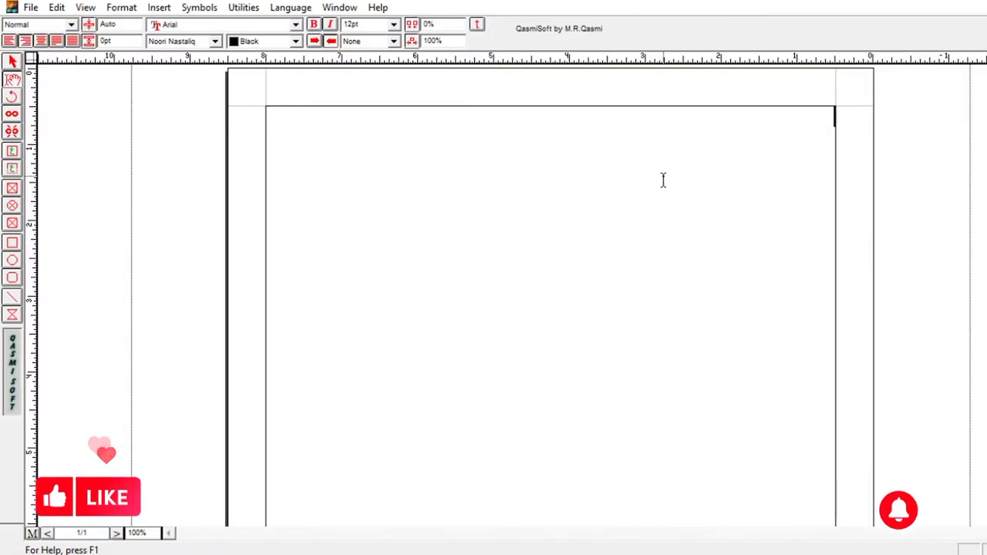
type("موضو")
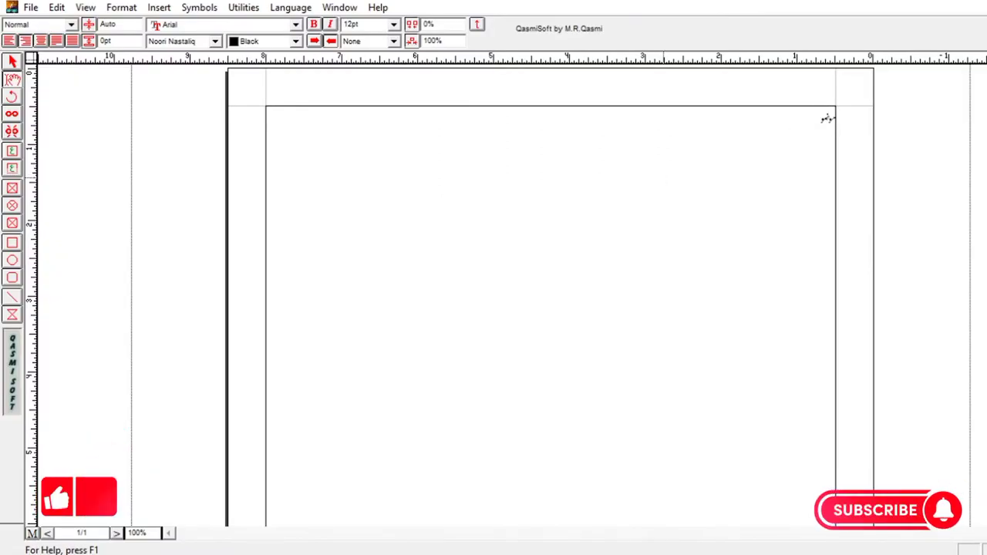
type("ع: ن")
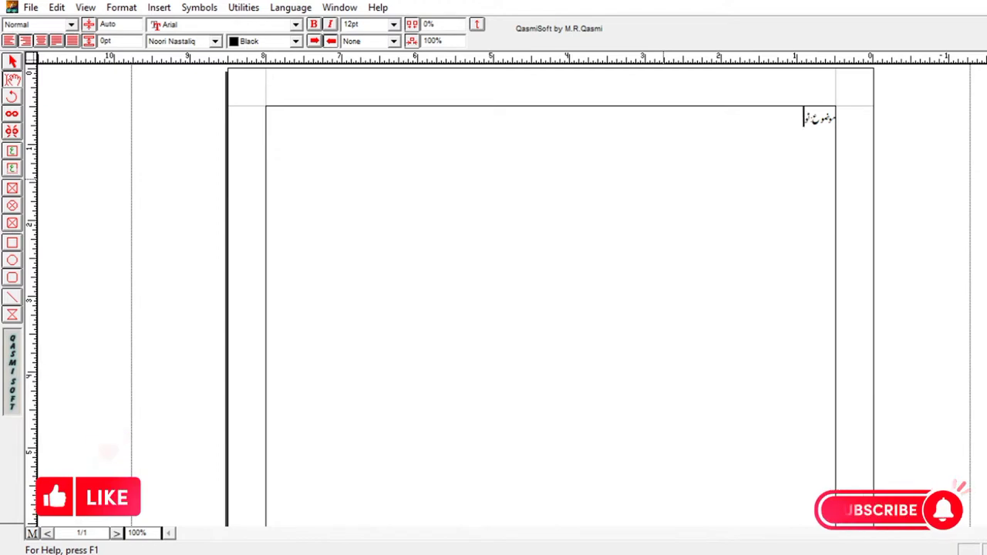
key("Caps_Lock")
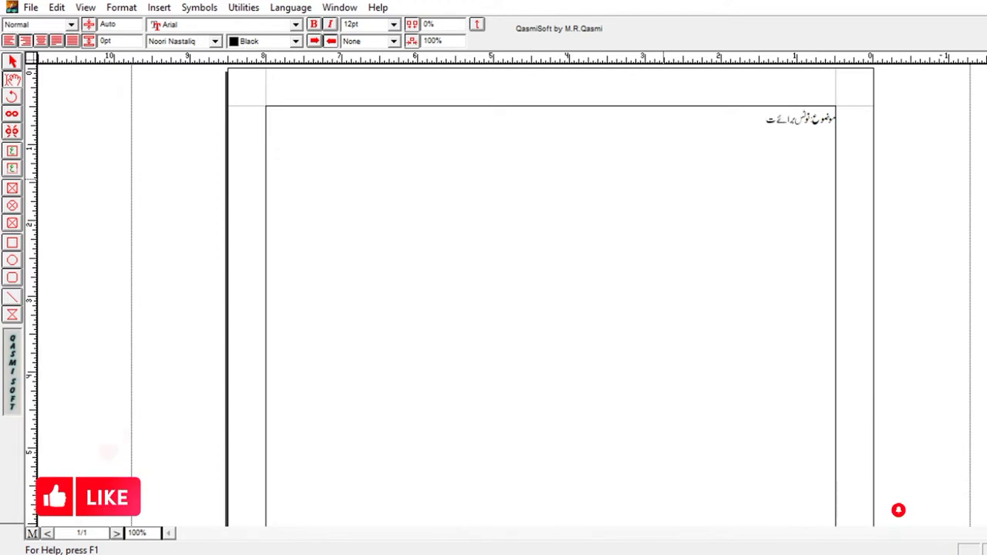
type("کسی")
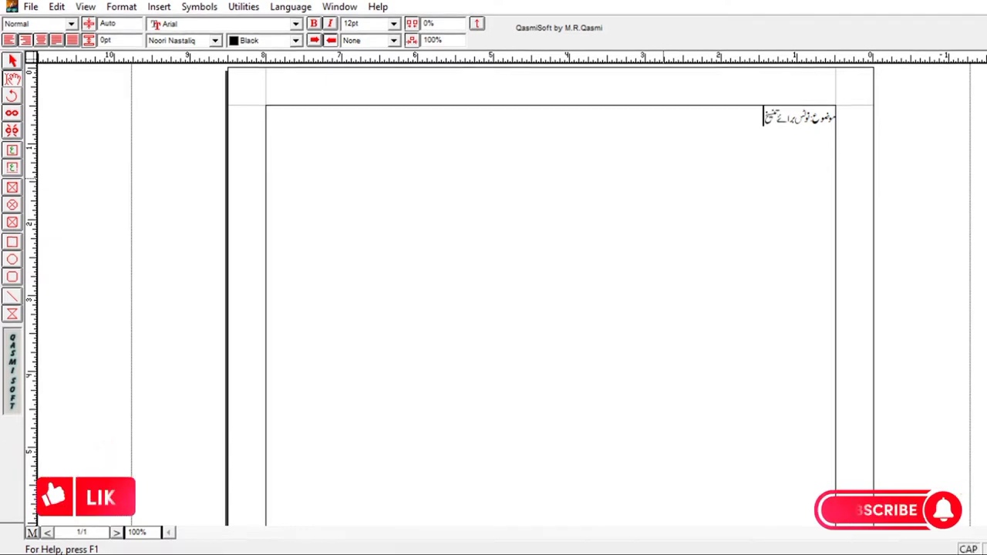
type("ل ملازمت")
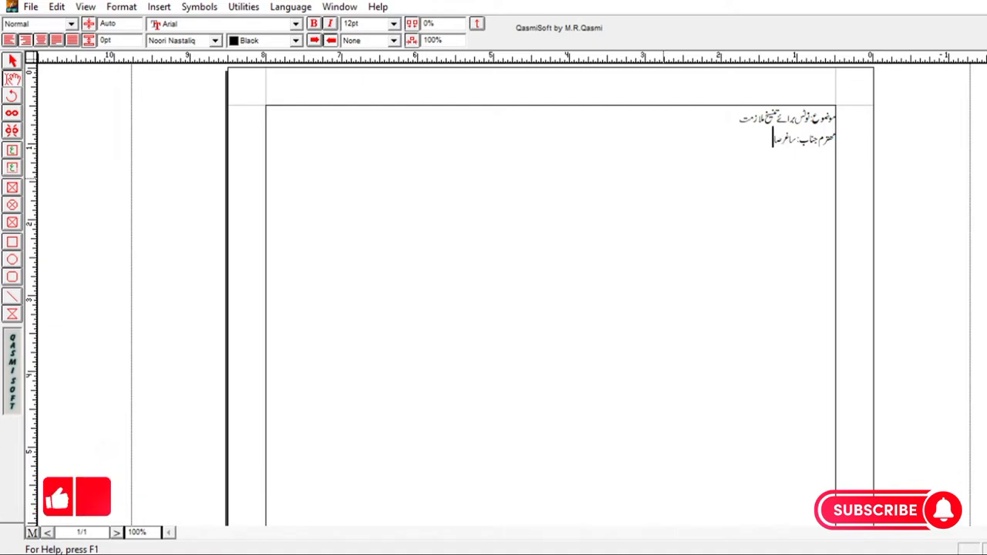
type(" صاحب")
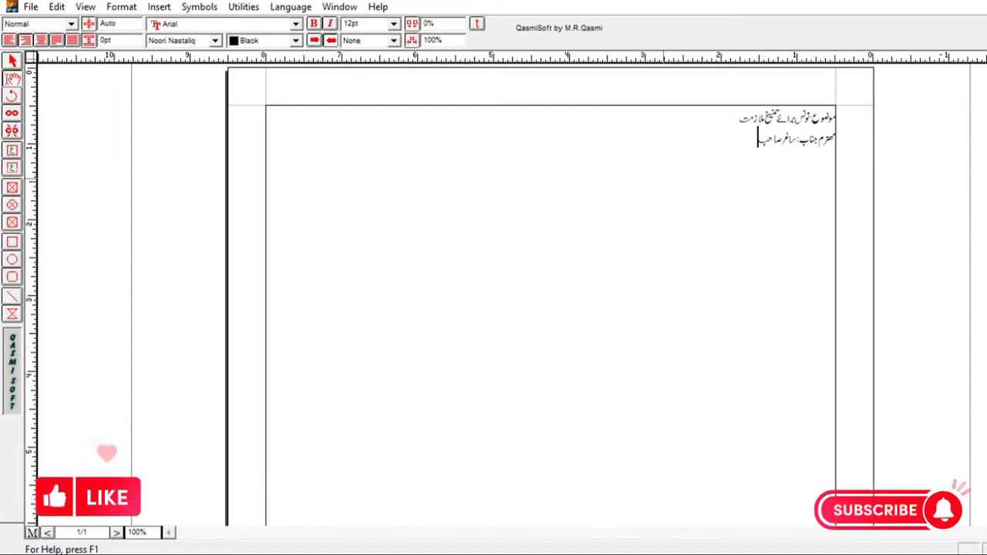
key("Return")
- Type the opening sentence beginning 'نوٹس کے زریعے آپ کو مطلع کیا جاتا ہے' and end the line
key("Caps_Lock")
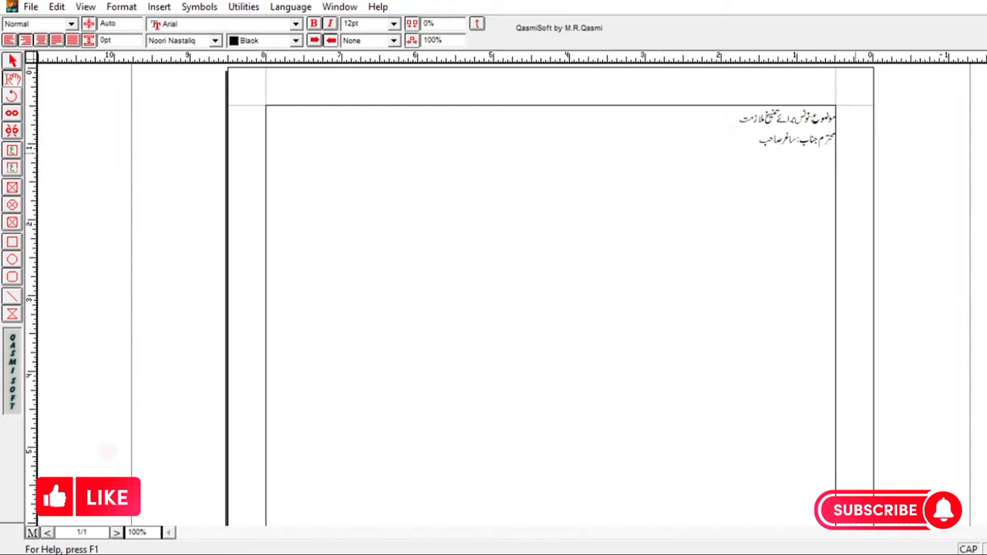
type("نوٹس")
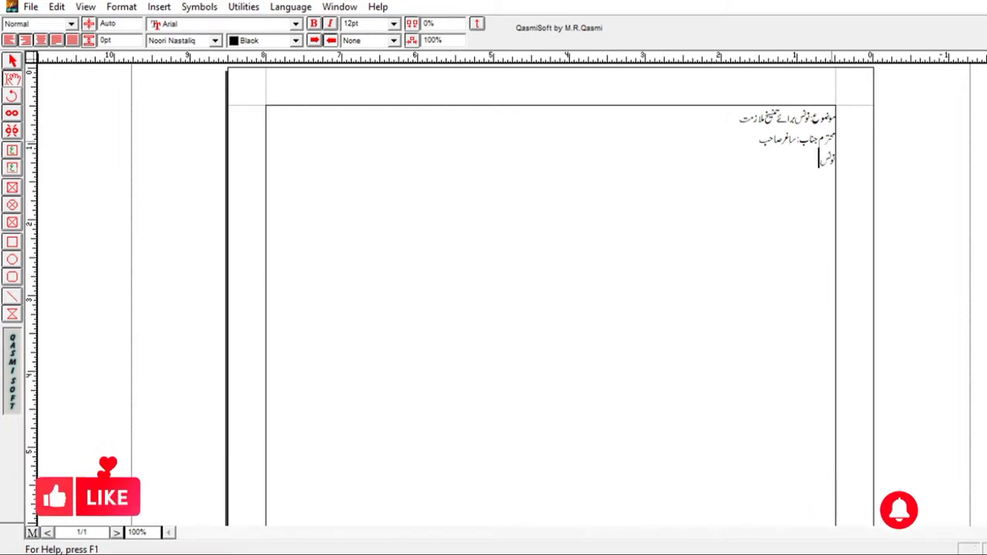
key("Caps_Lock")
type(" کے زریعے")
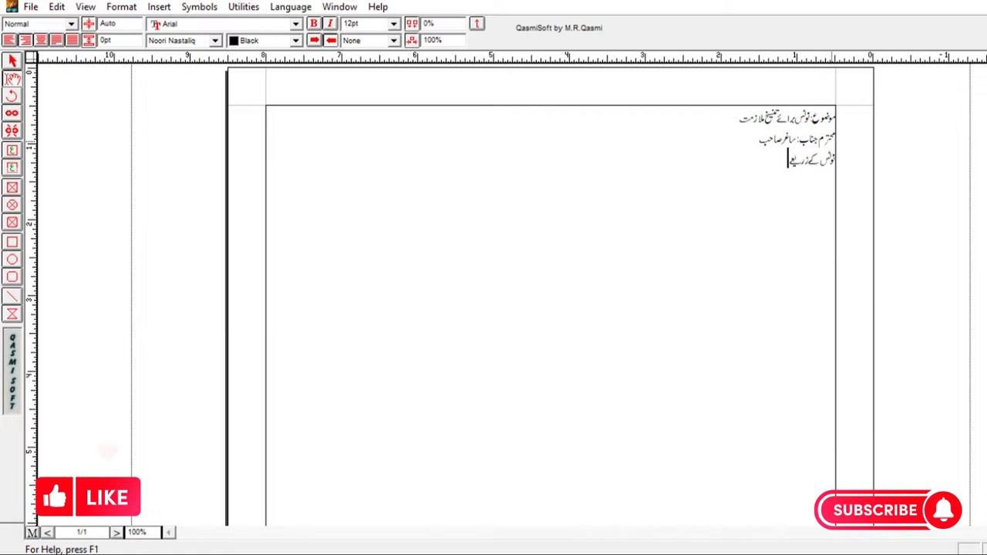
type(" آپ کو مطلع کیا")
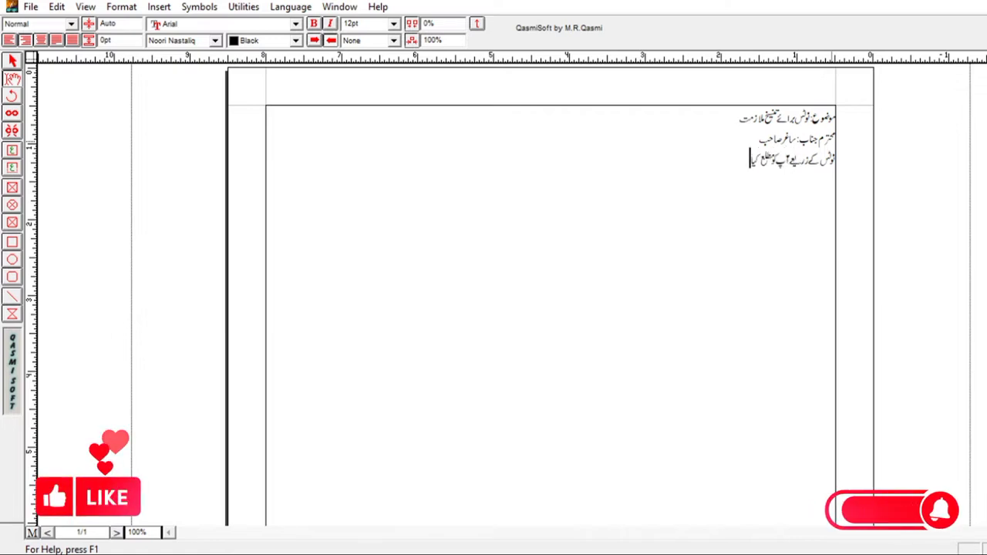
type(" جاتا ہے کہ ادارہ کو آپ ک")
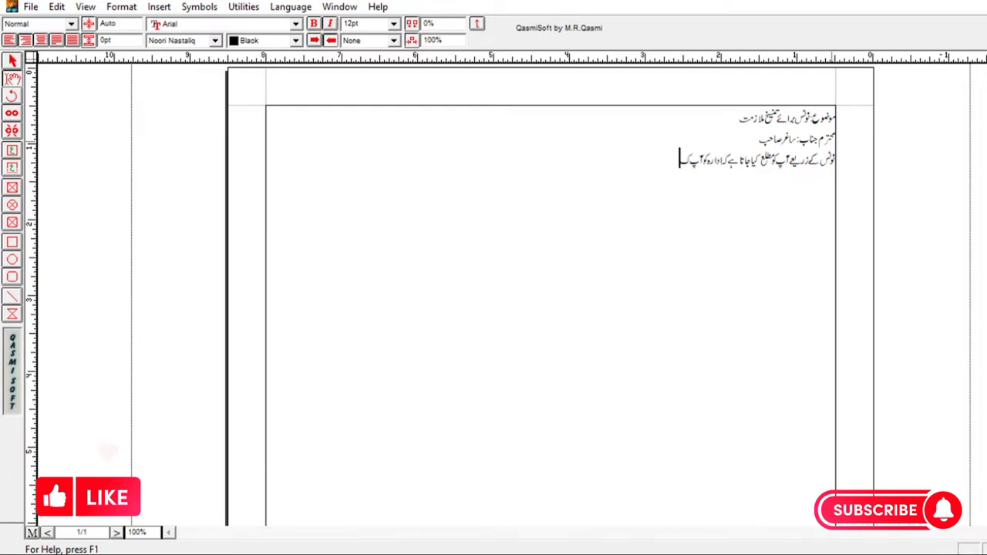
type("ی خدمات د")
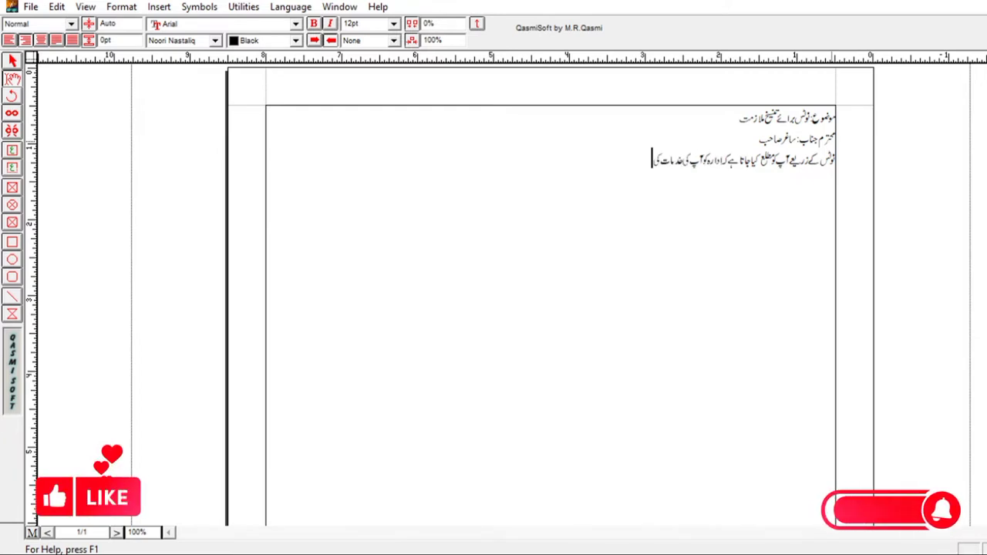
type("رکار نہیں اور")
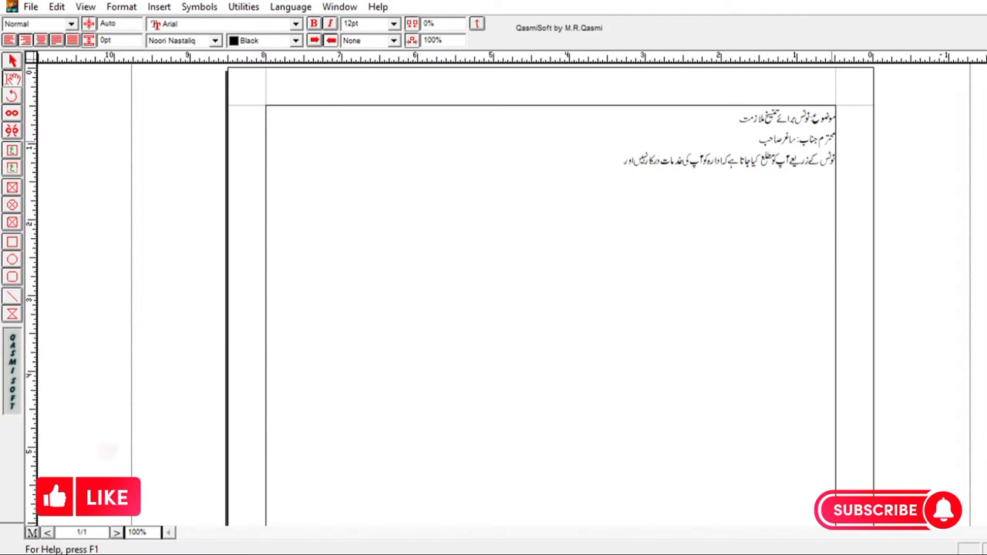
type(" ملازمتی معاہدہ ")
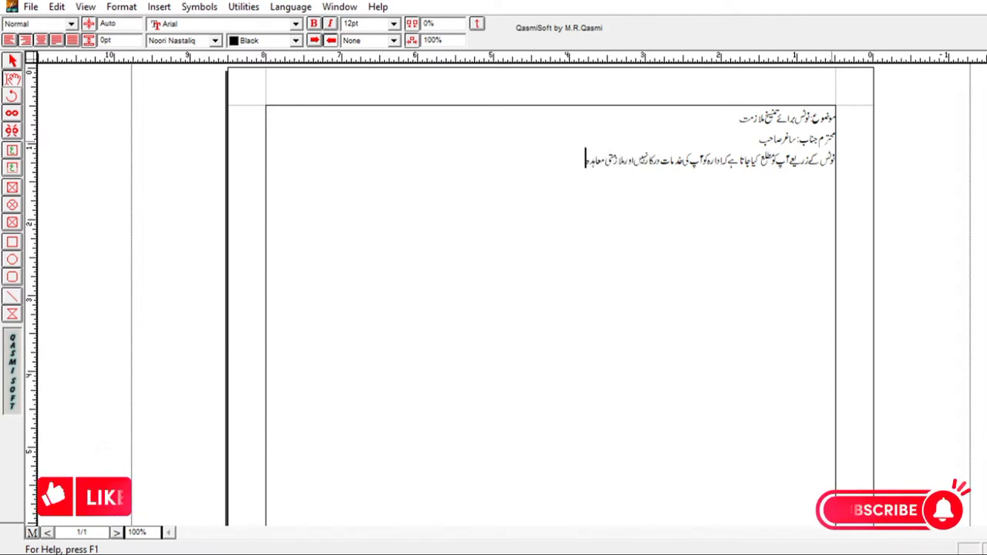
type("کی مندرجہ ذیل ش")
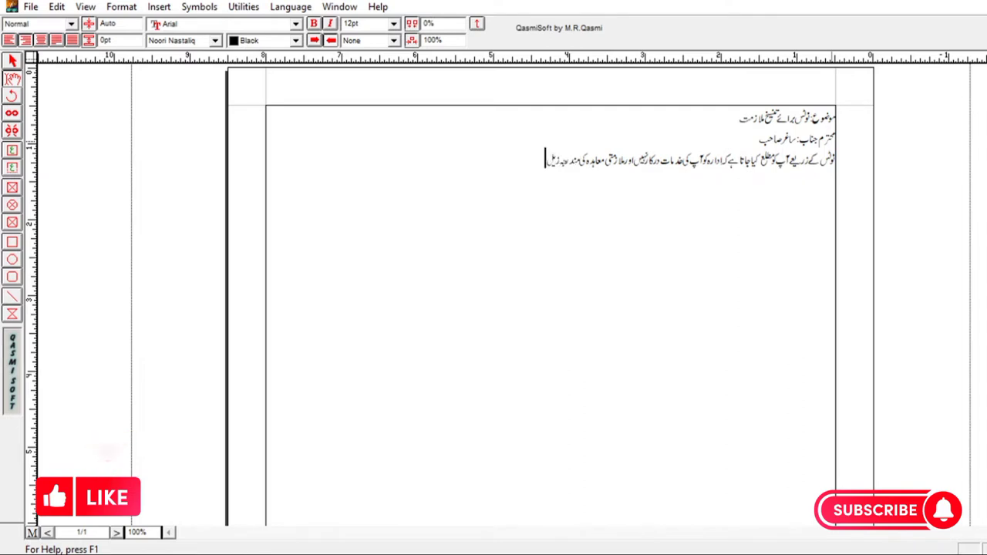
type("ق:")
key("Return")
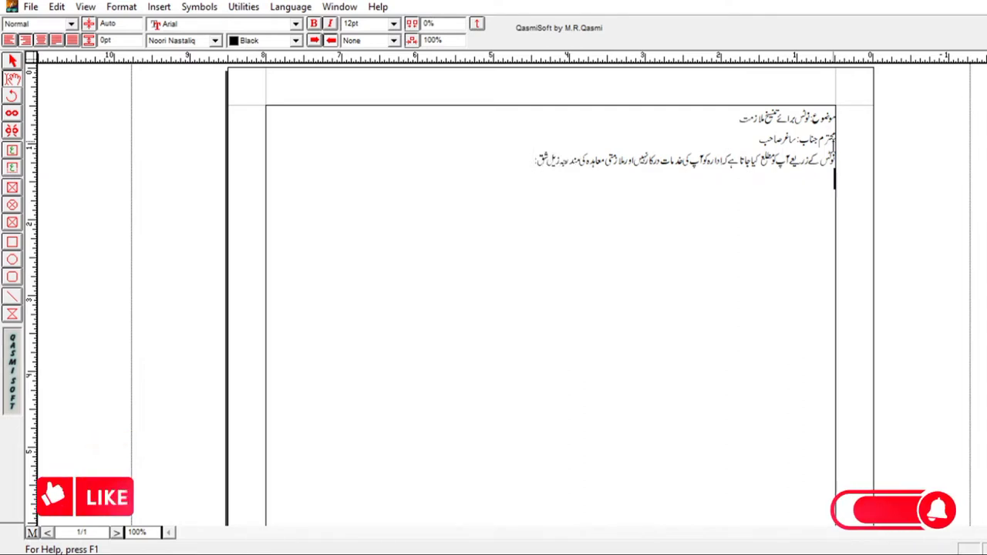
- Type the Urdu paragraph on one month's notice, security forfeiture and salary deduction, correcting a typo
type("(املازمت کے دوران")
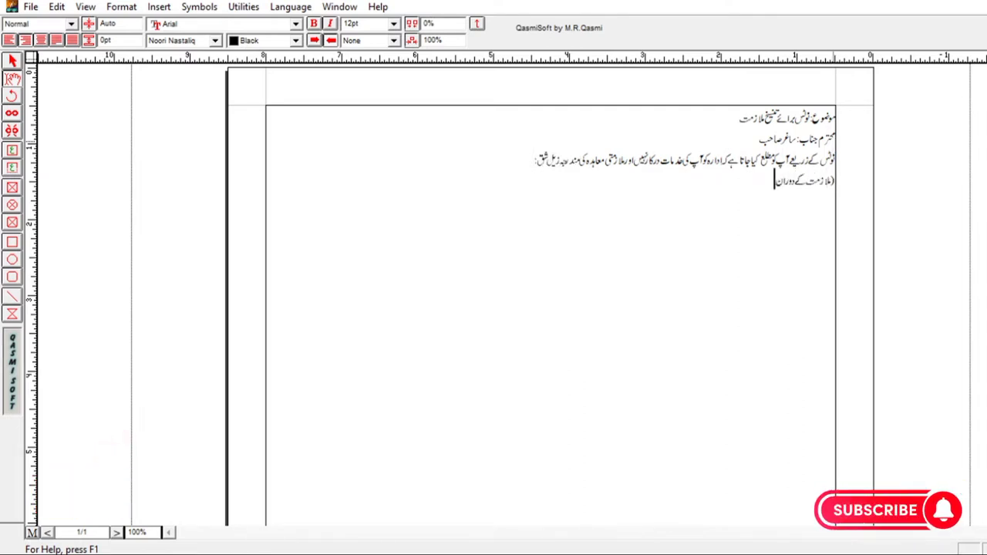
type("پ کے ا")
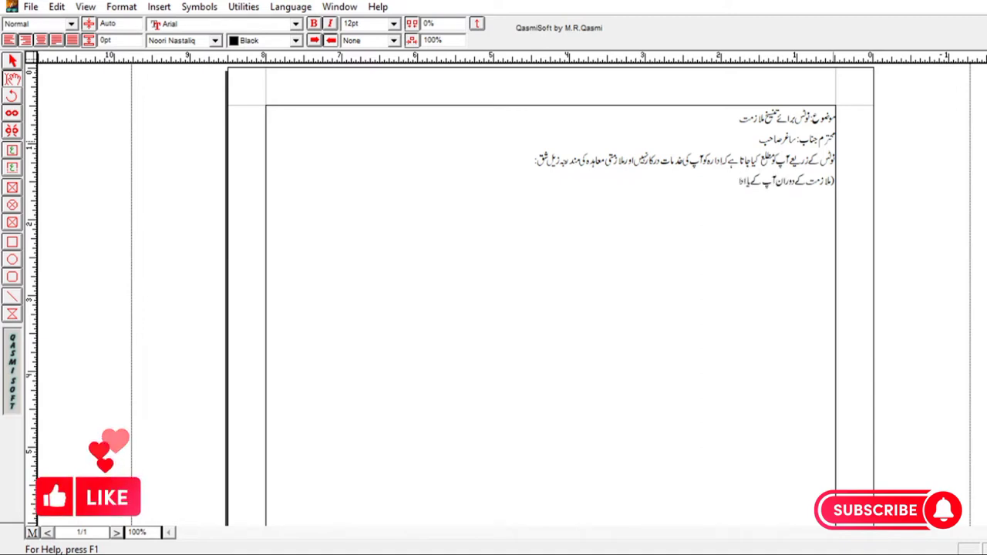
type("دارے کی طرف سے")
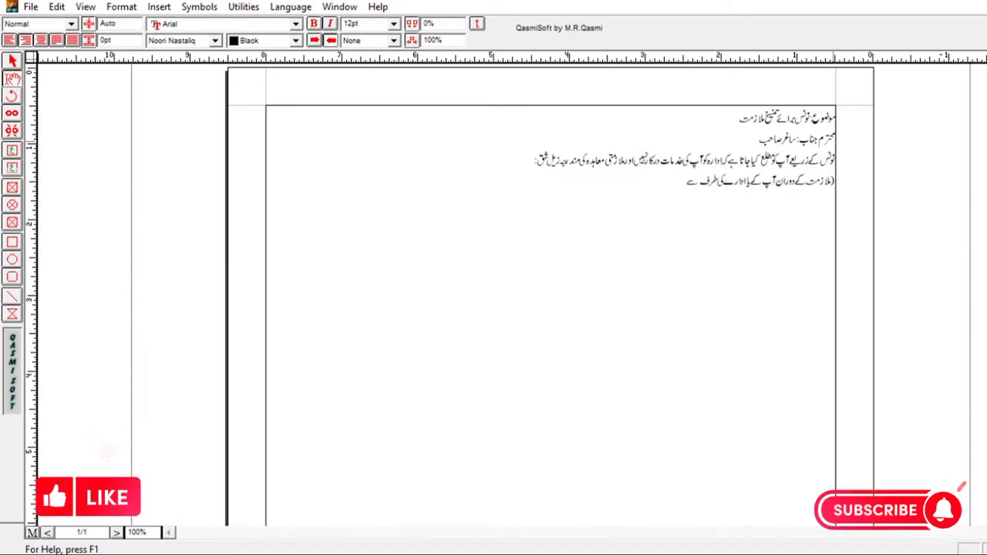
type(" ایک ماہ کے پیش")
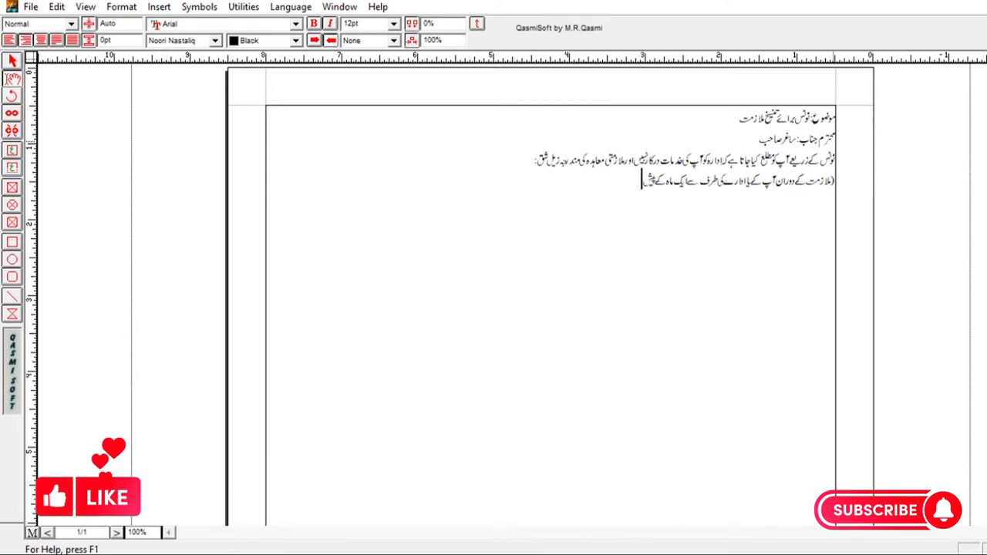
type("گی نوٹس")
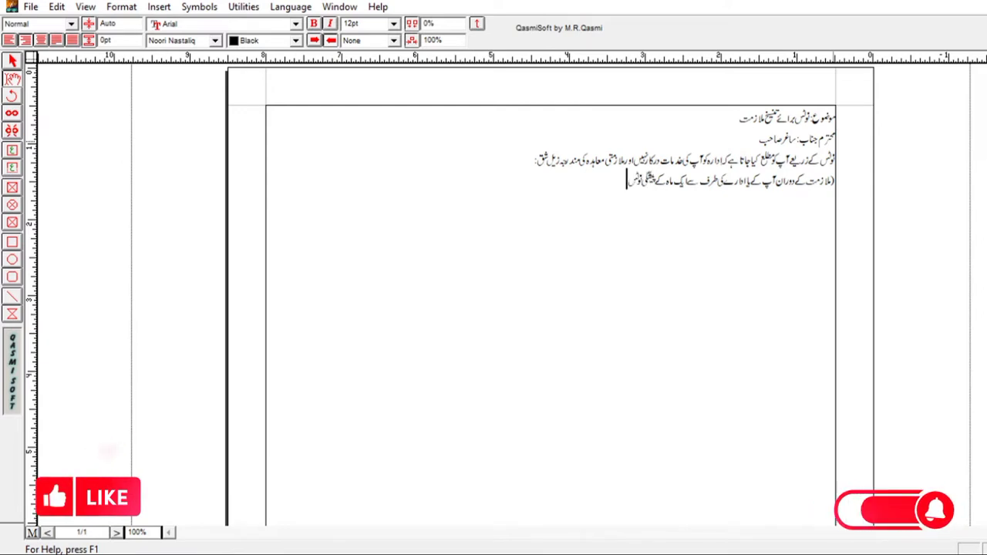
type(" کیے ساتھ ملازمت")
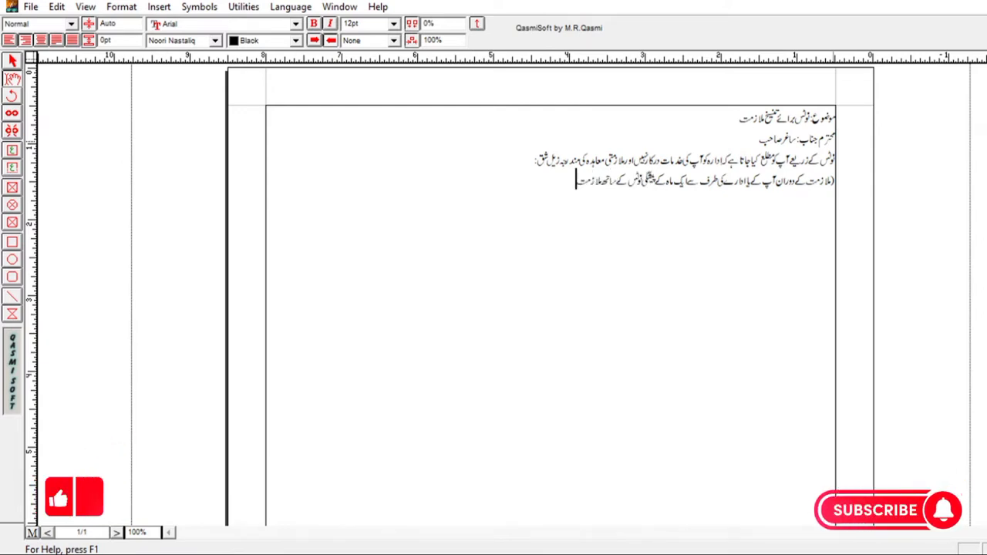
type(" چھوڑ دی")
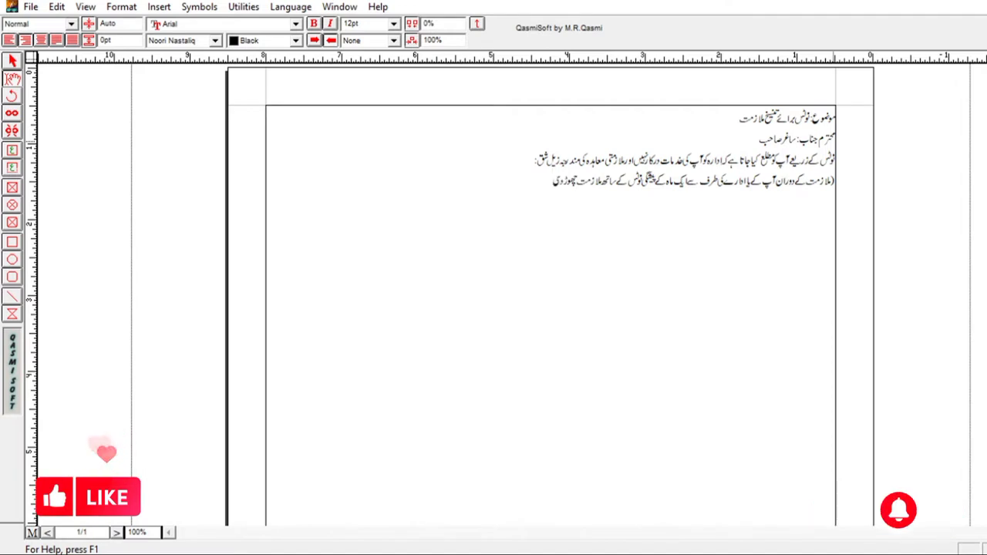
type("۔")
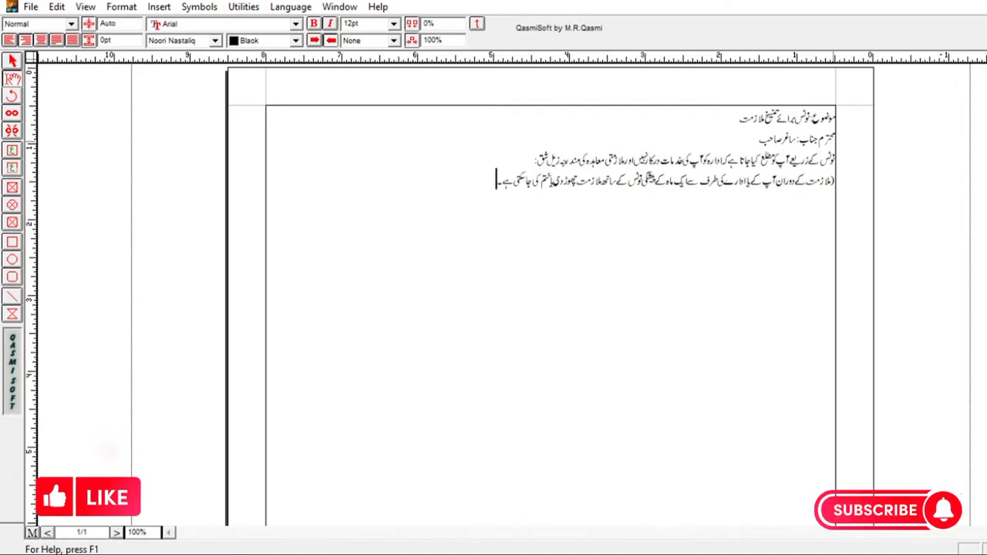
type("یں آپ")
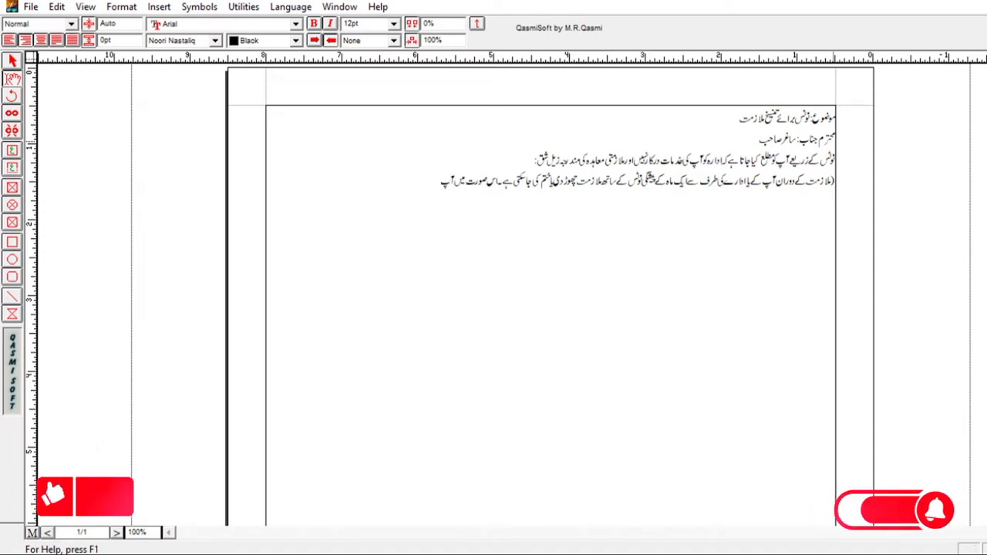
type(" سکیں گے")
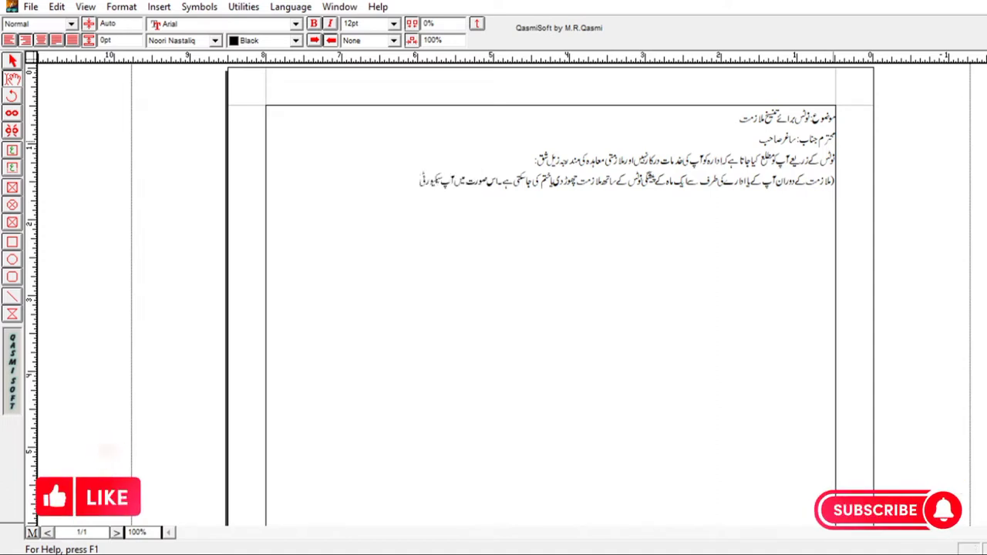
type("م")
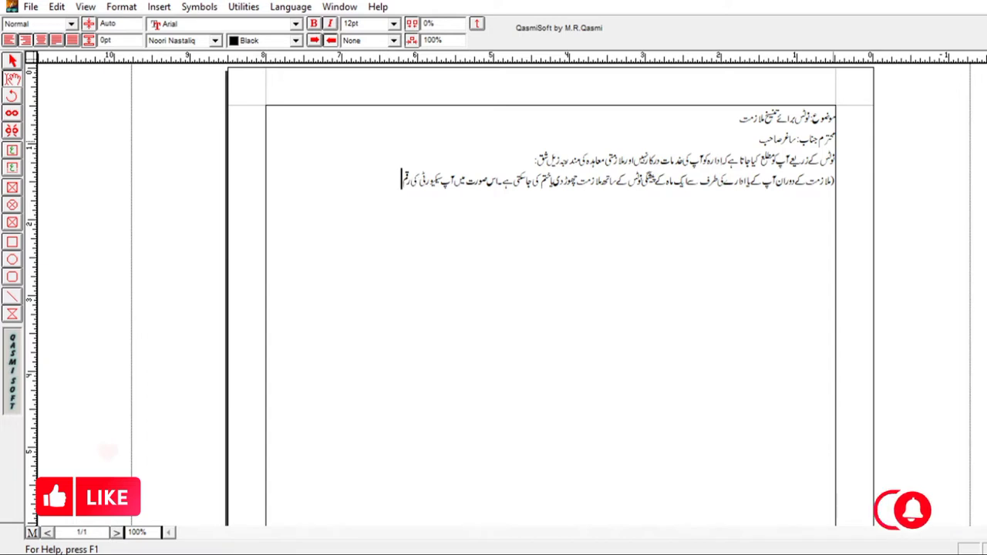
type(" آپ کو واپس کر دی جائے گی")
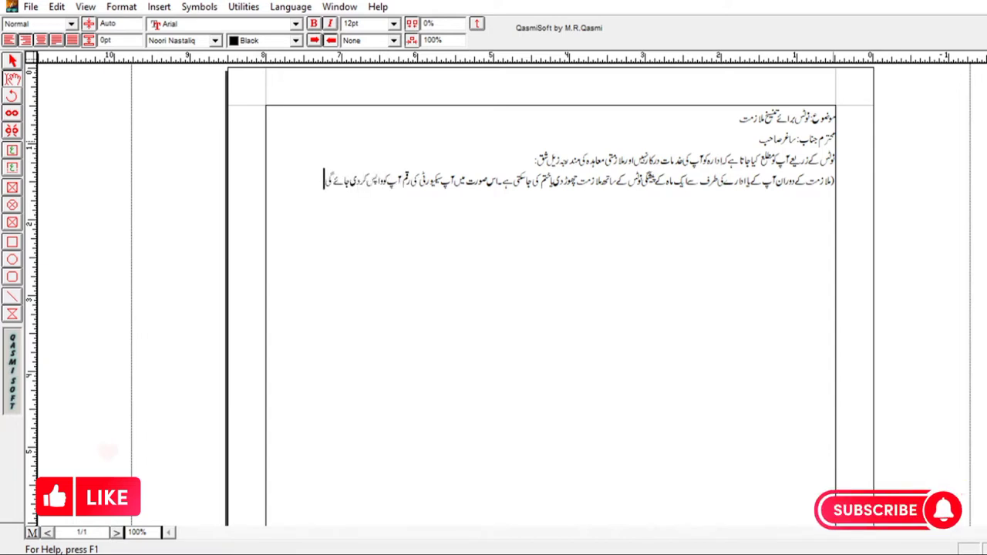
type("۔ ایک ماہ کے پیشگ")
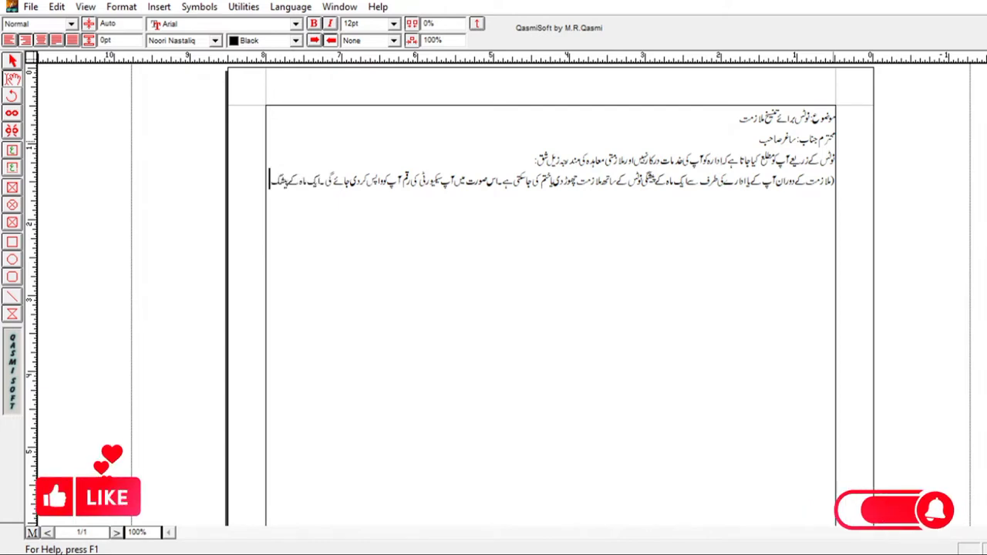
type("ی نوٹس کے لئے")
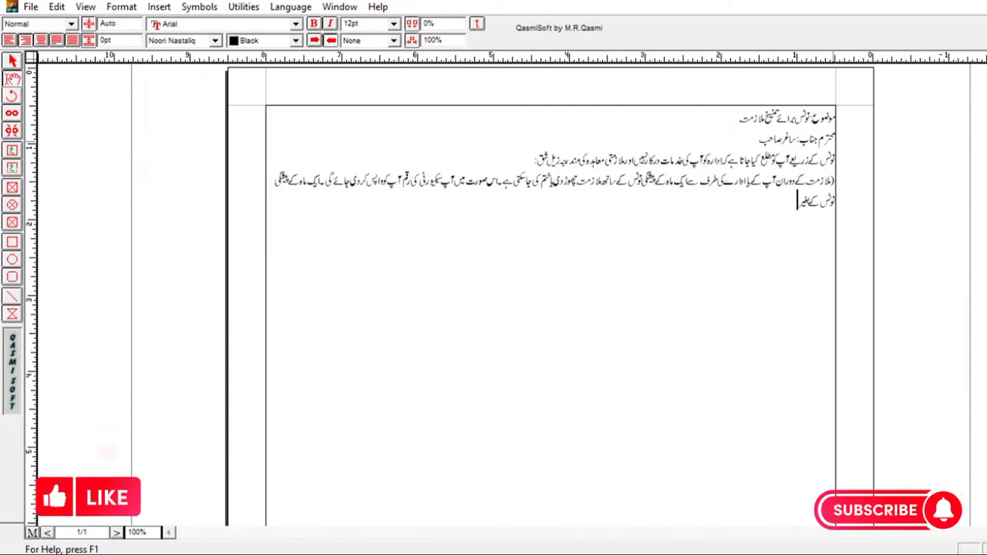
type("وڑنے")
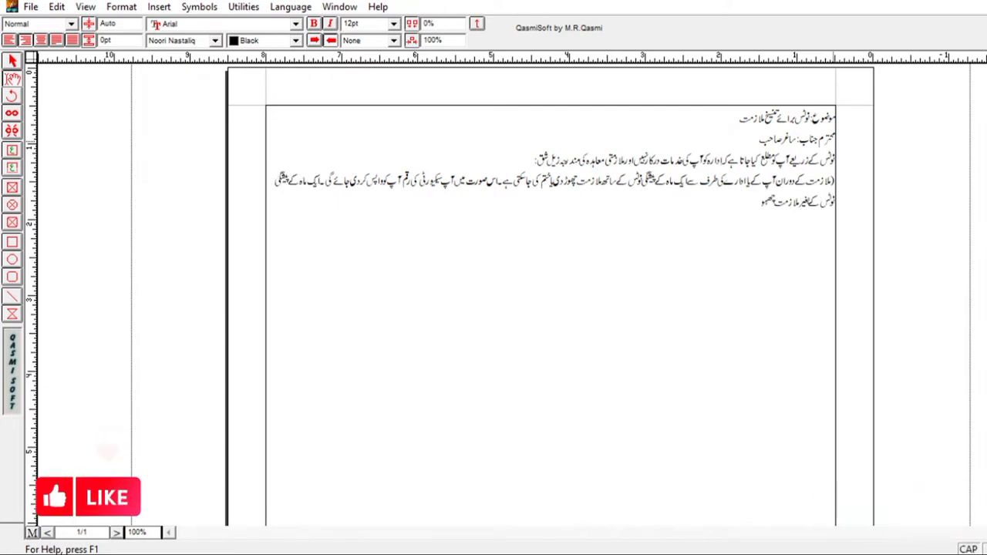
type(" پ")
key("BackSpace")
key("BackSpace")
key("BackSpace")
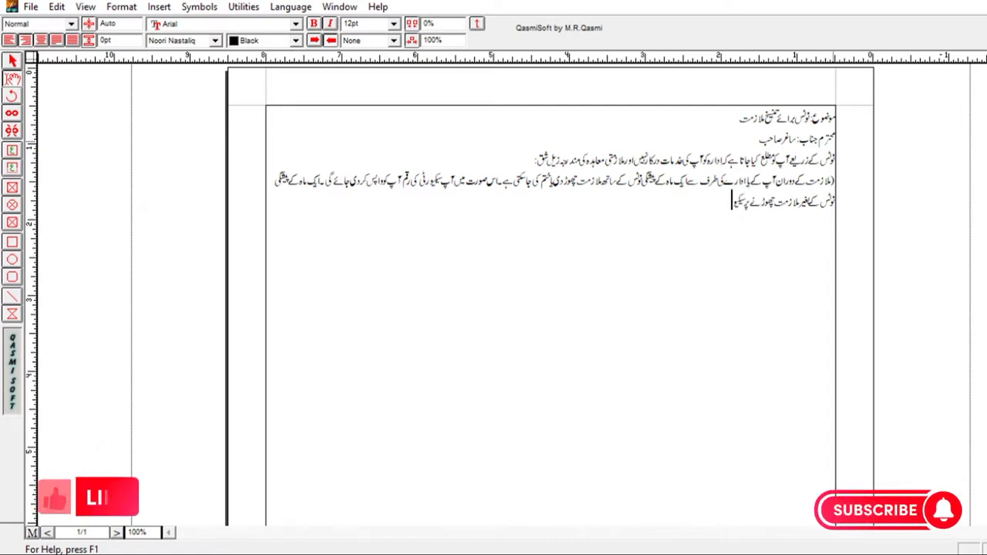
type("ر سکیورٹی کی رقم")
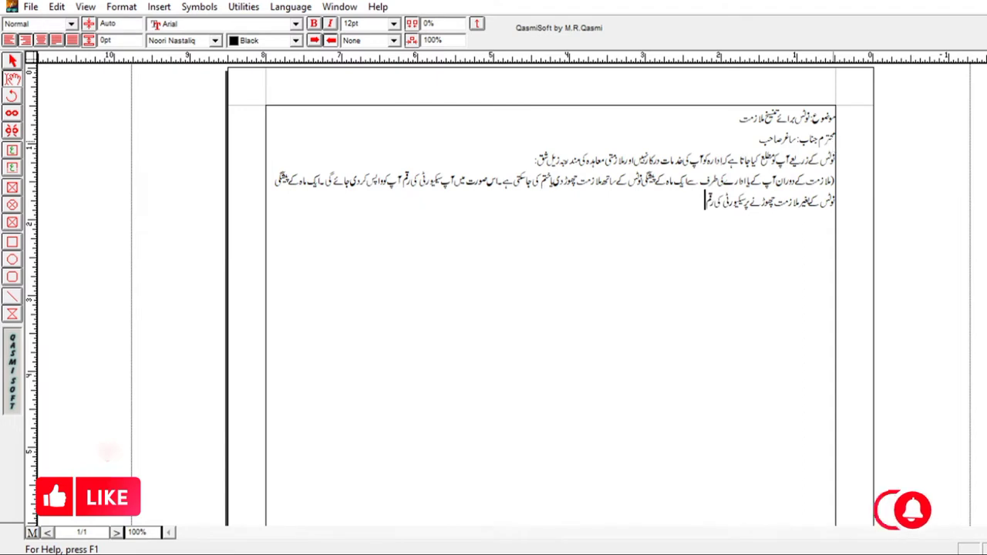
type(" اور ایک ماہ کی")
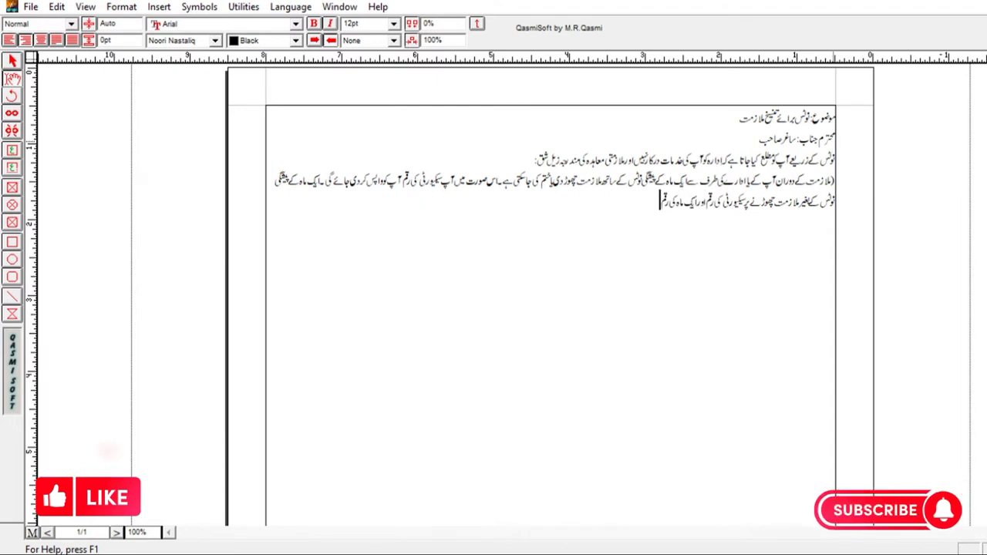
type("خواہ")
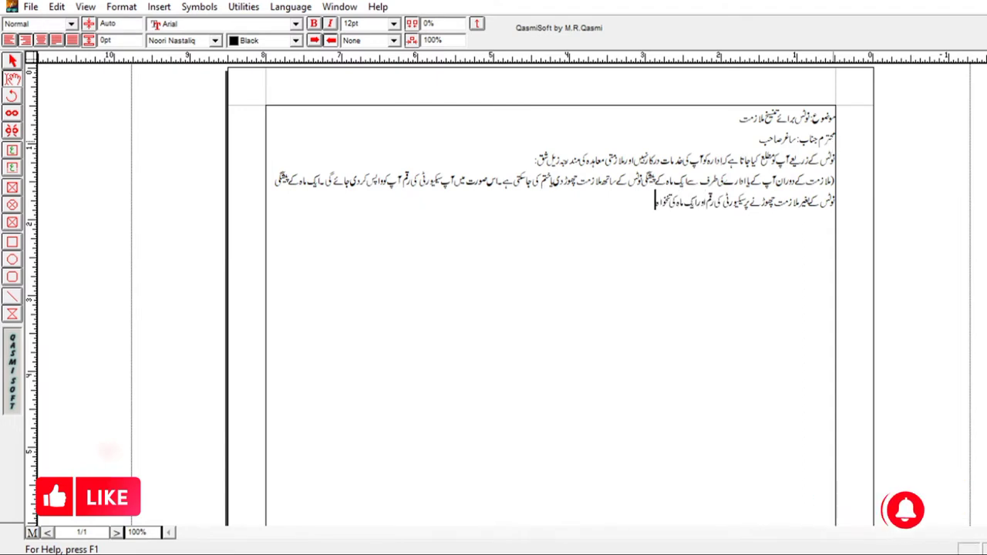
type(" کاٹ لی جائے گی۔")
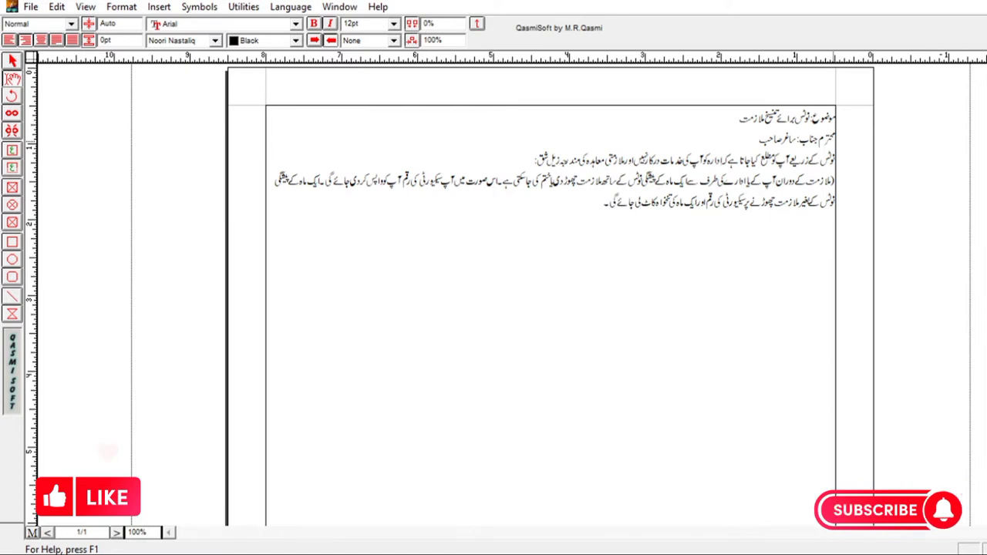
type(" جبکہ فوری")
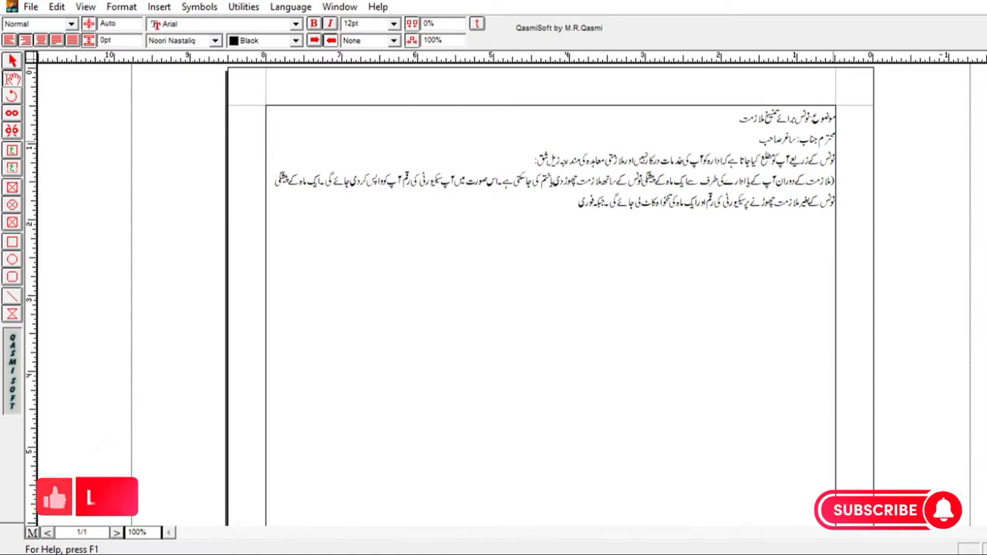
type(" برخاستگی")
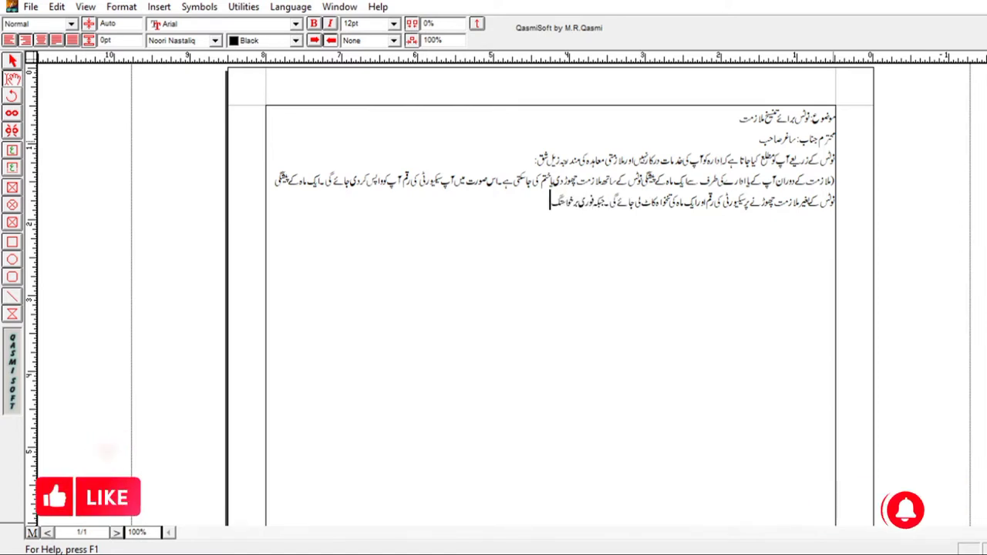
type(" صورت میں ادارہ ایک ماہ")
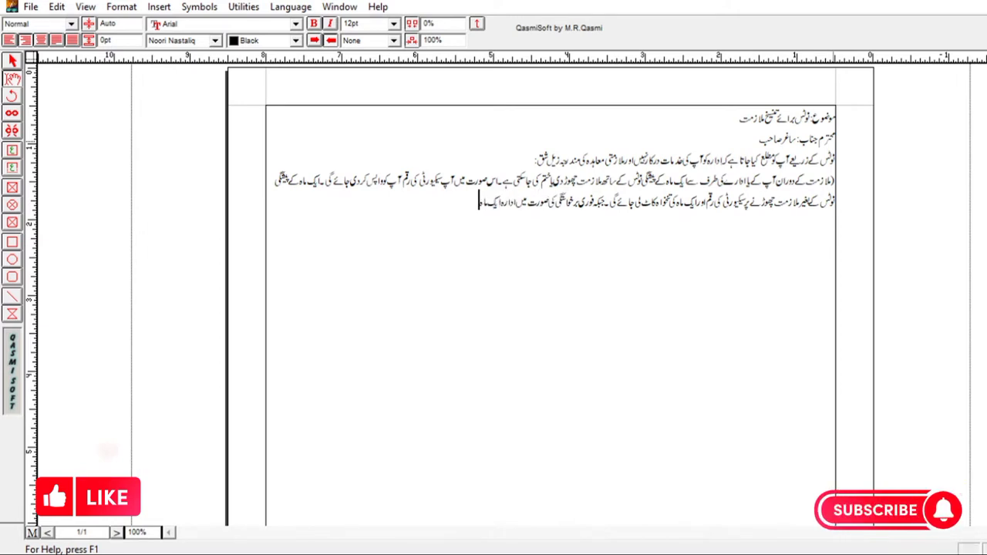
type(" کی پیشگی تنخواہ")
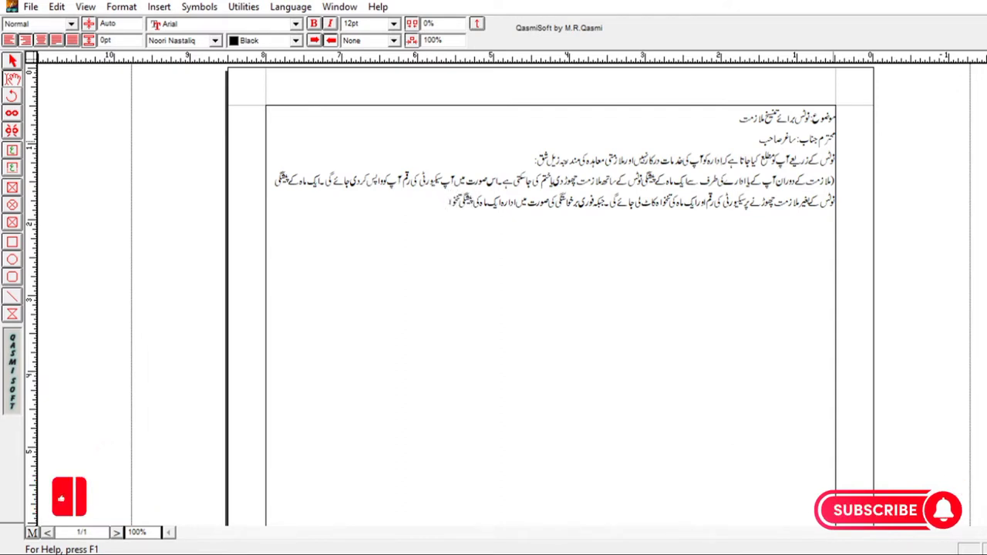
type("دا کرنے کا پابند ہوگا۔")
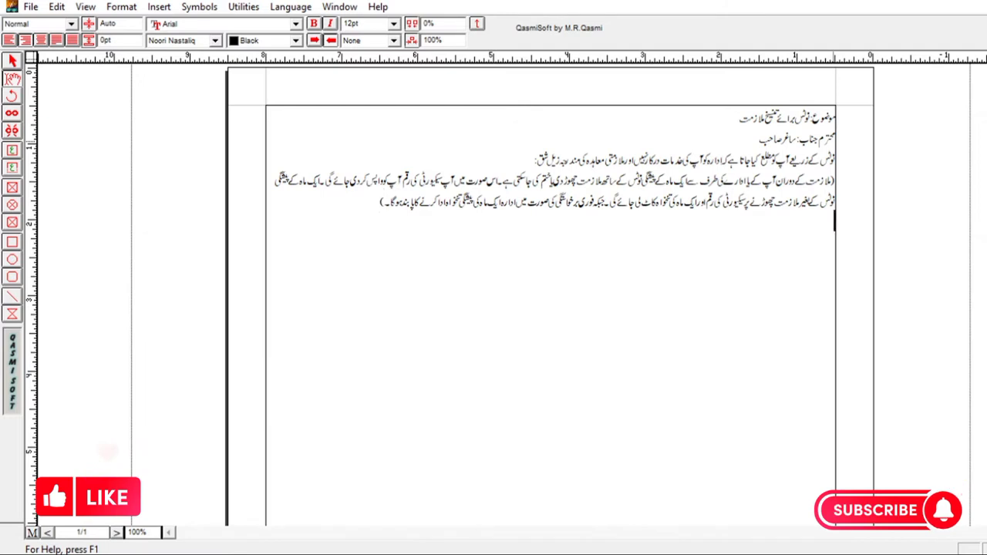
type("آپ اپنے اک")
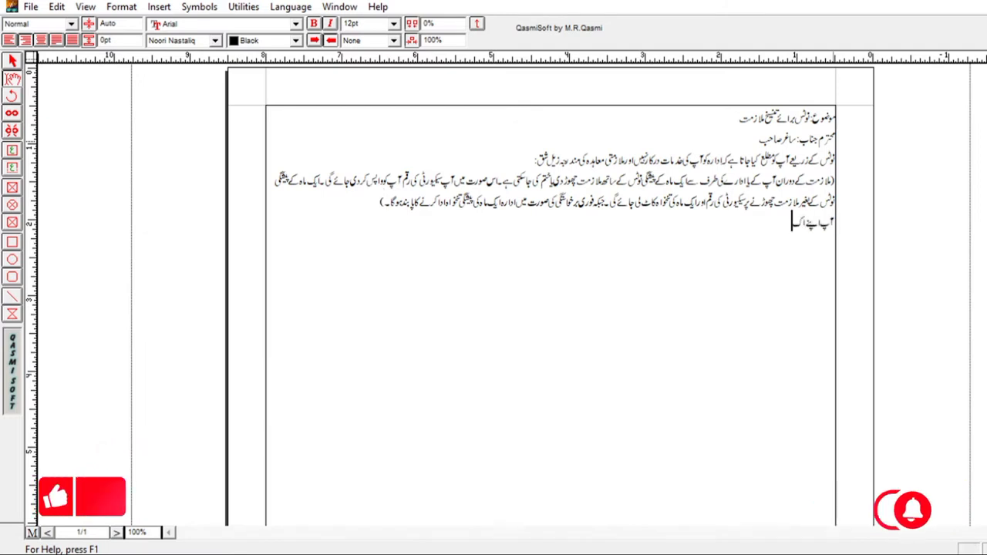
type("توبر کے مہینے کی تنخواہ")
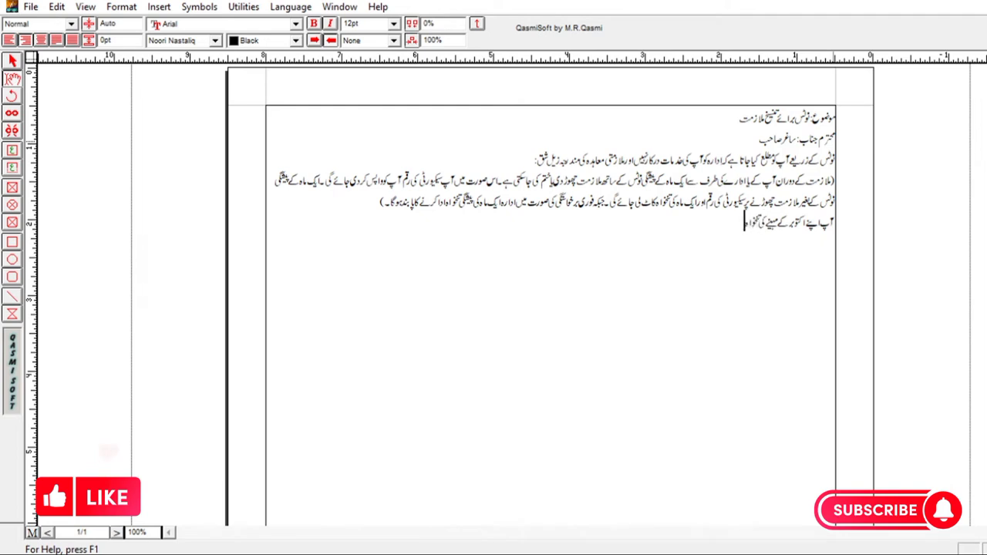
type(" بمع")
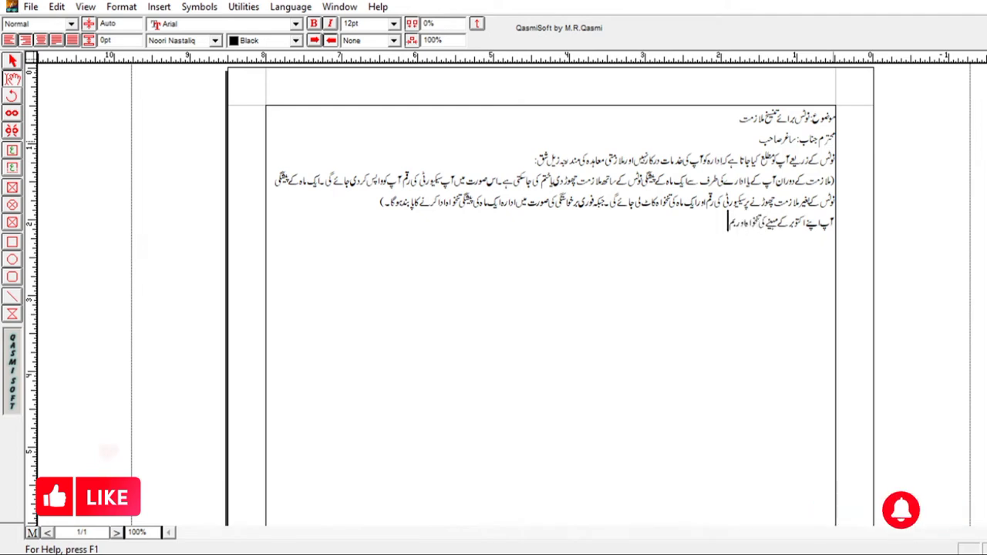
type(" سکیورٹی")
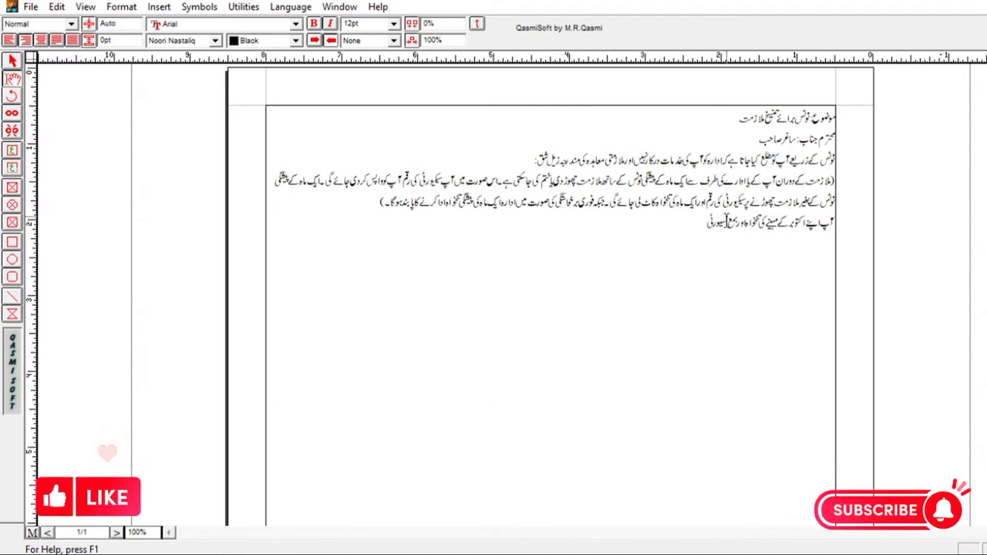
type(" کی")
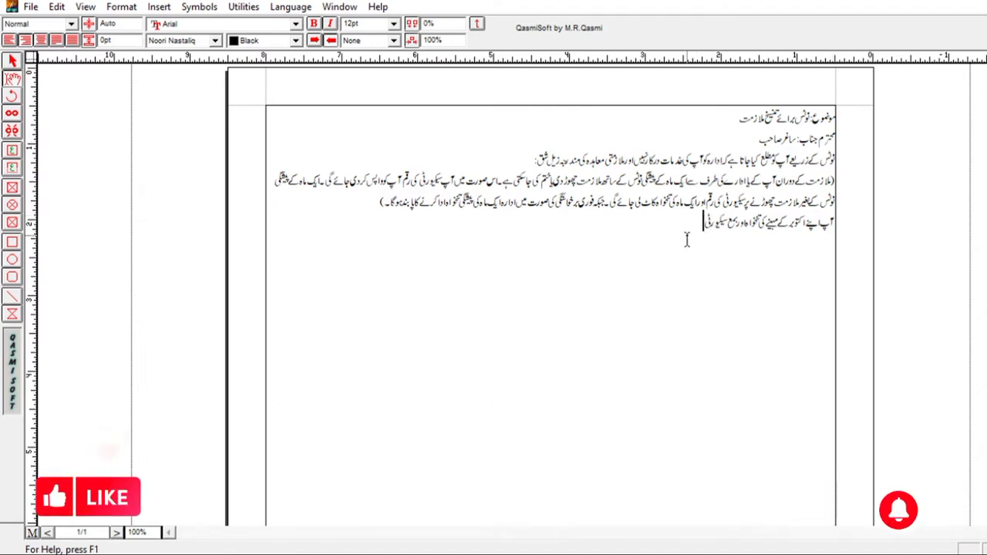
type(" رقم اور ملازمت")
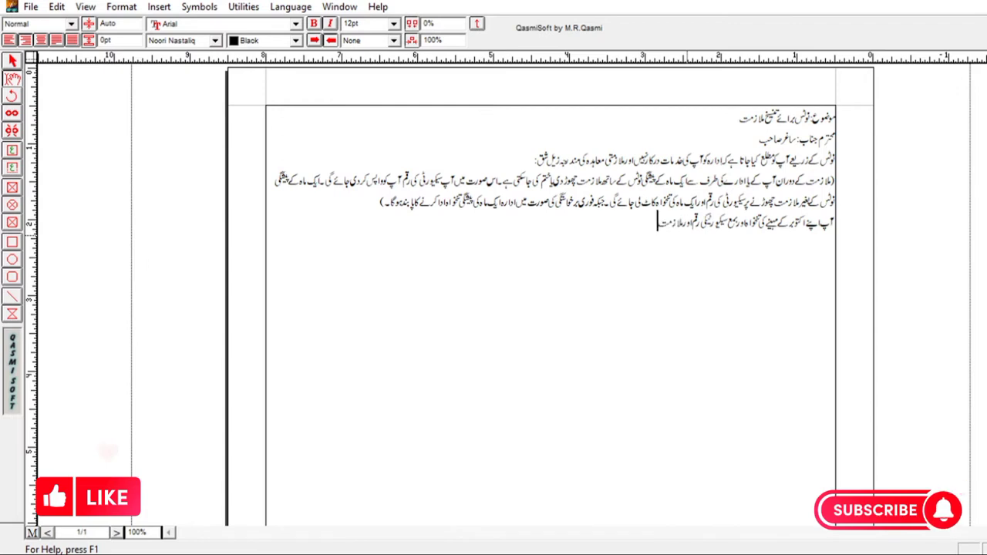
type("ی معاہدہ کے")
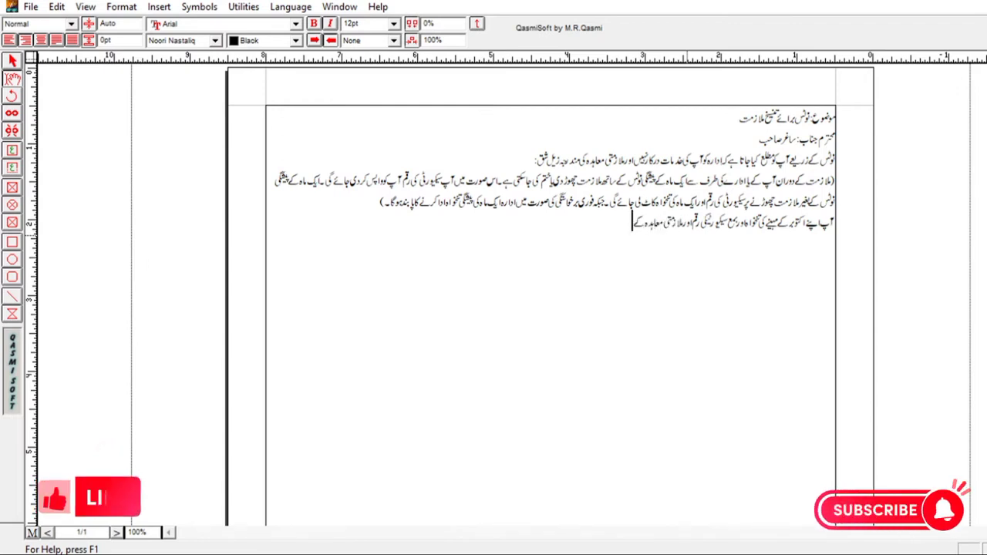
type(" مطابق ایک ماہ کی")
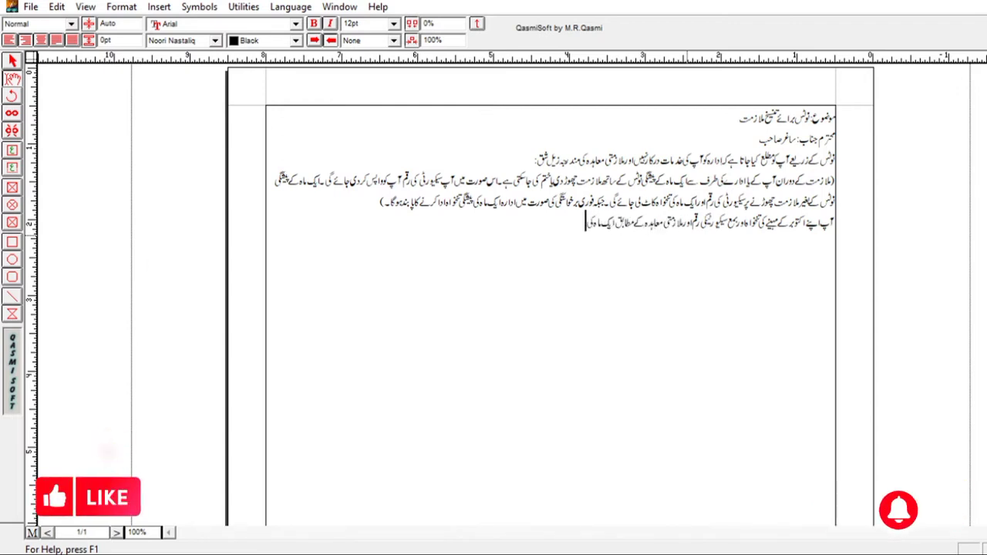
type(" پیشگی تنخواہ ا")
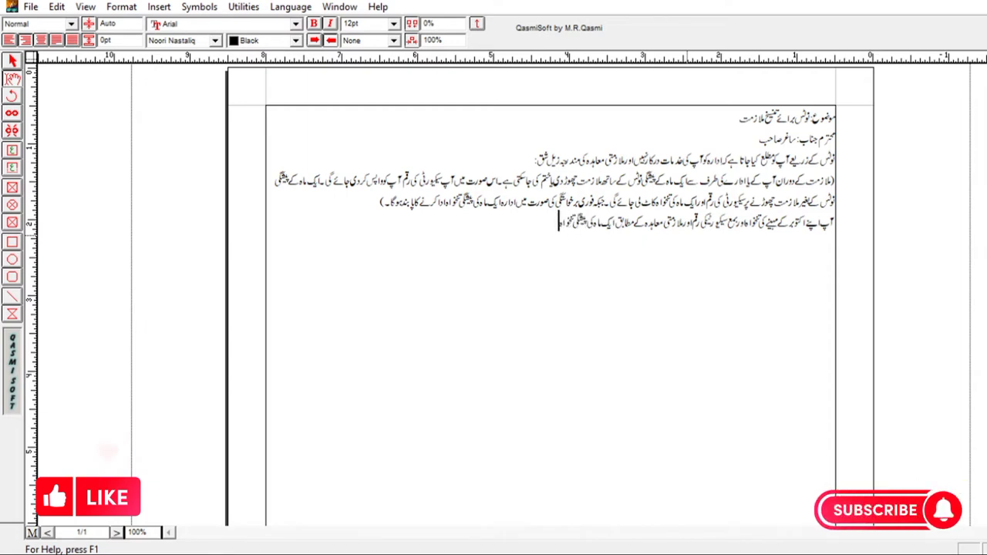
type(" کا چیک")
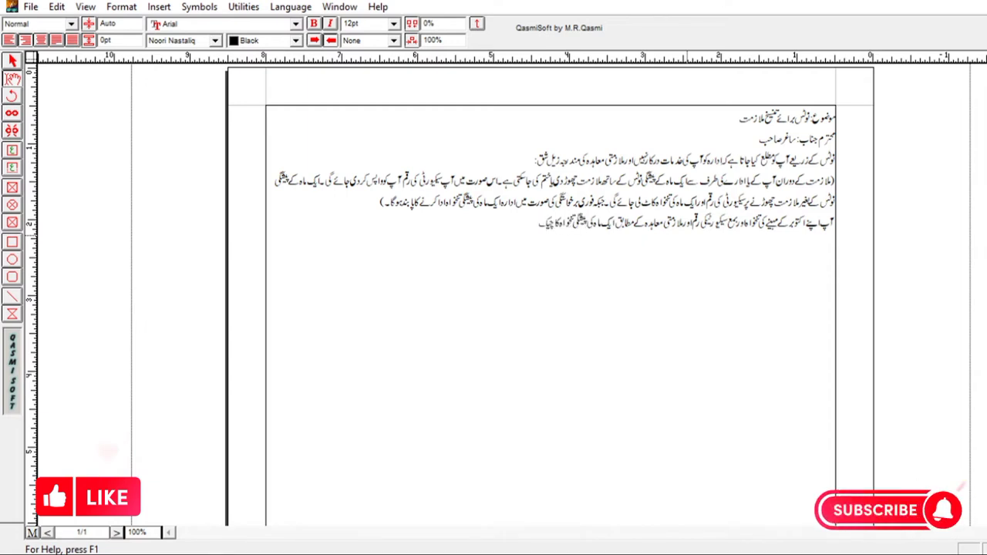
type(" نوٹس")
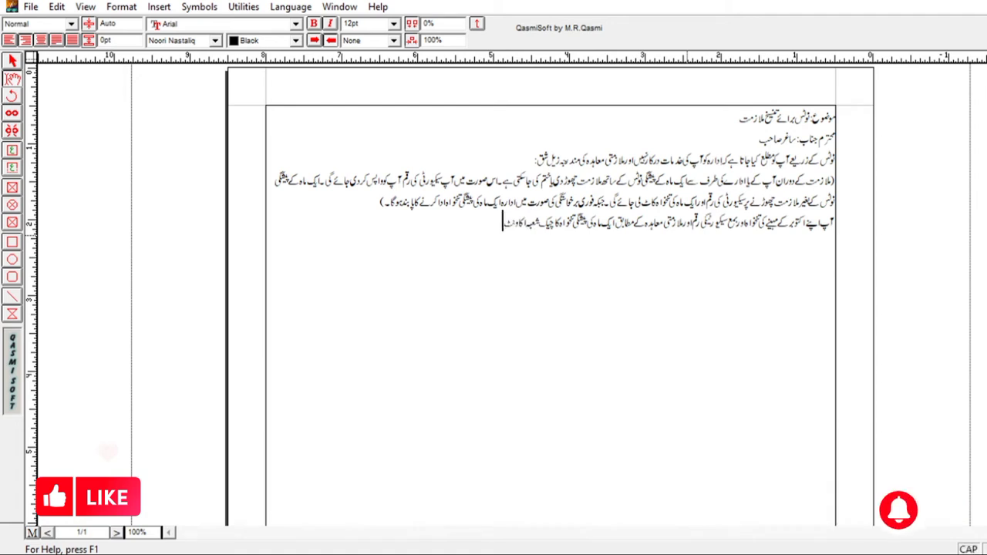
type(" سے موصول کرنے")
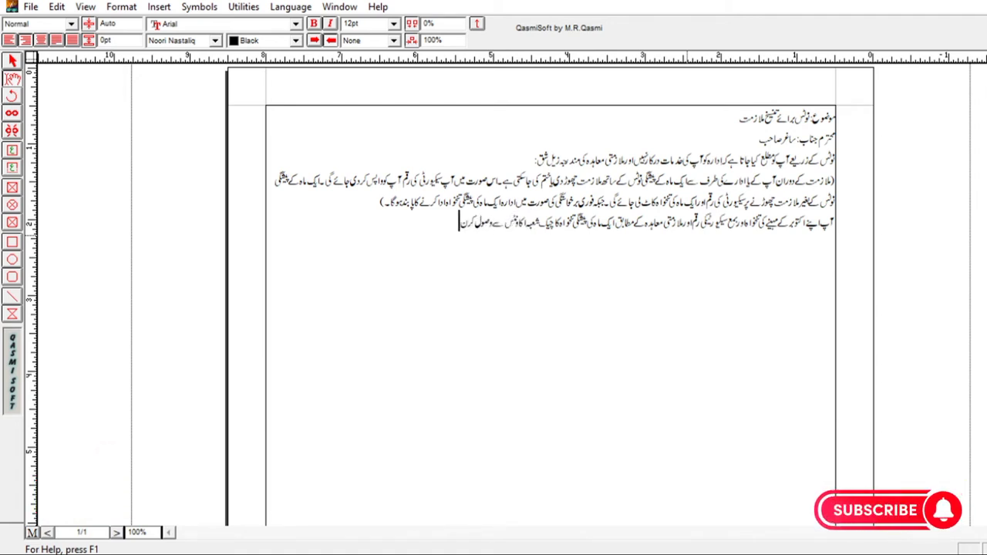
type(" کے مجاز ہیں۔")
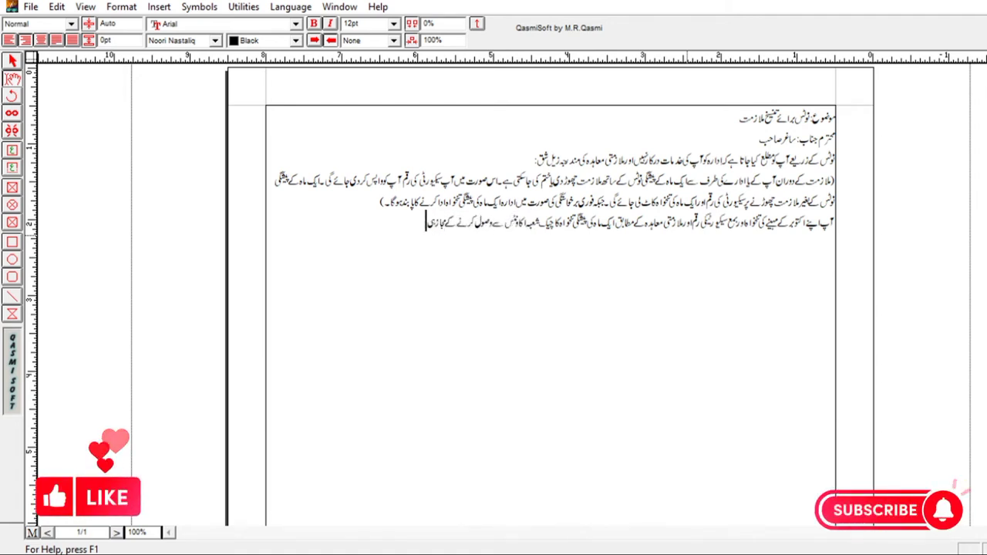
- Enlarge the heading line to 36pt
left_click(30, 7)
left_click(377, 223)
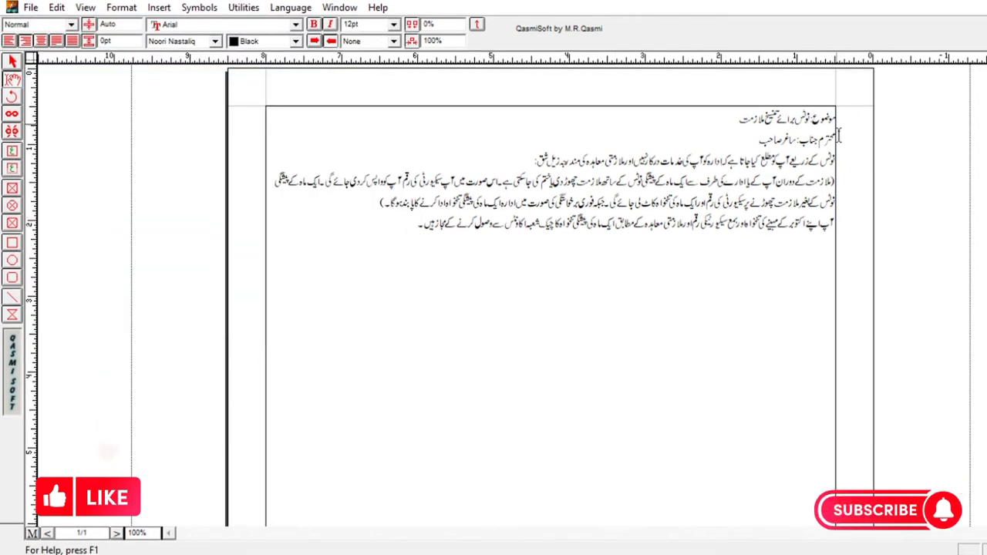
left_click(738, 117)
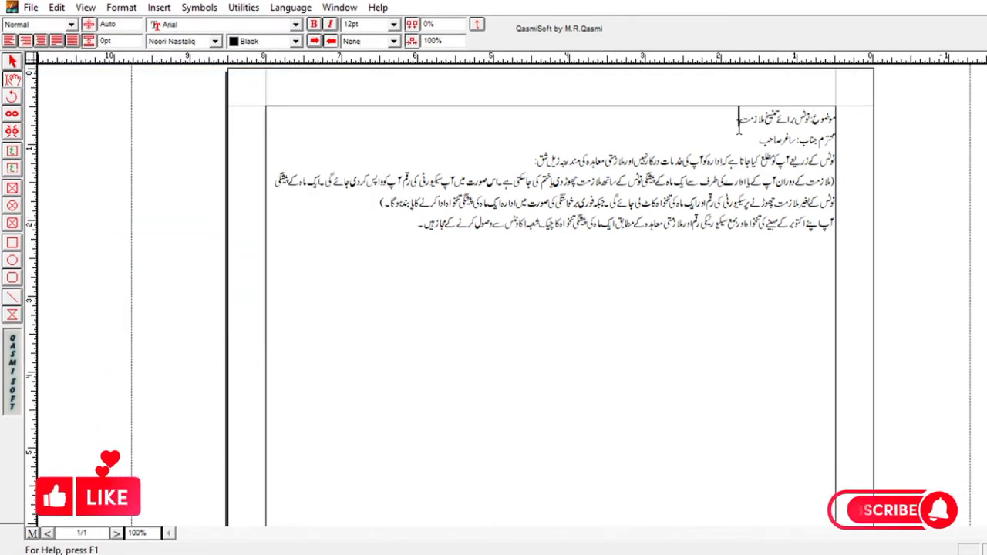
left_click_drag(738, 117, 838, 117)
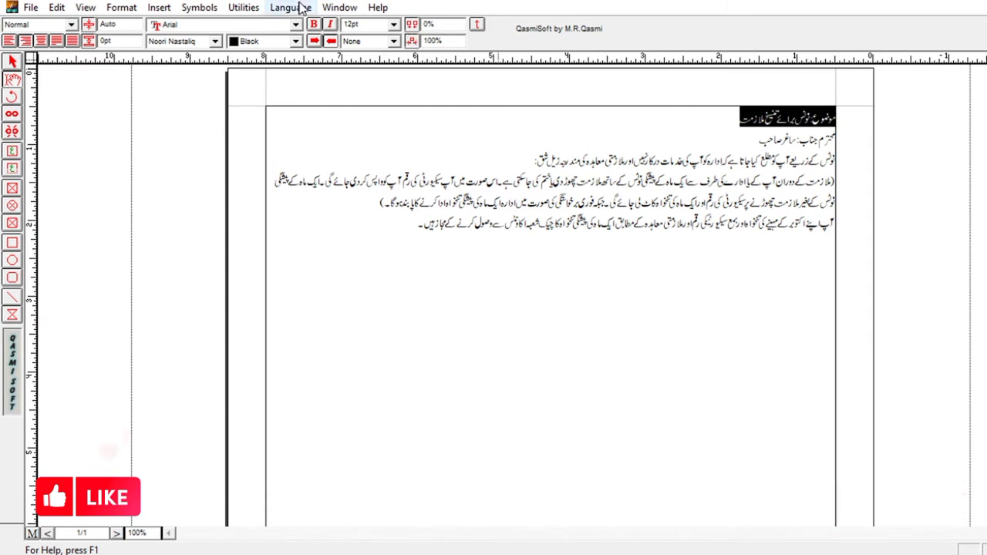
left_click(393, 26)
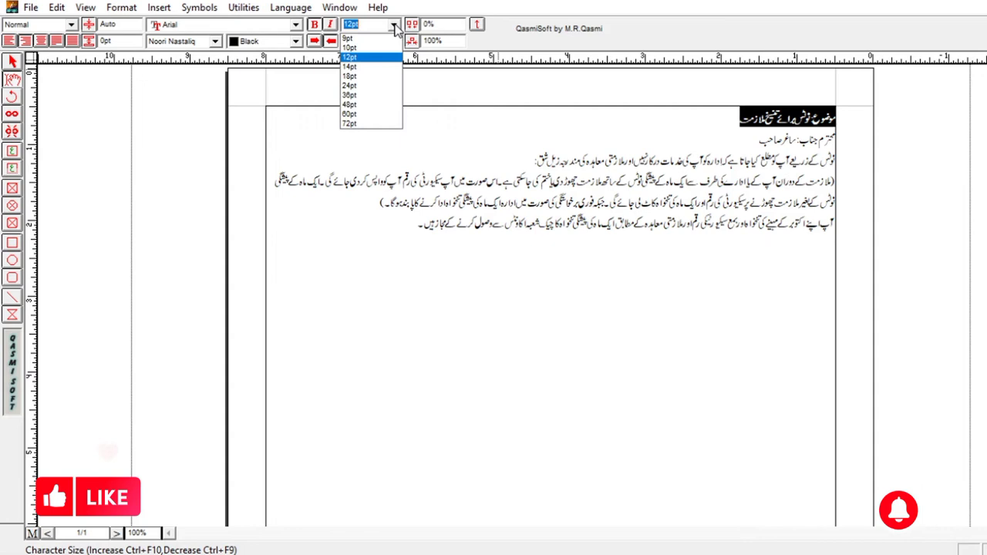
left_click(378, 95)
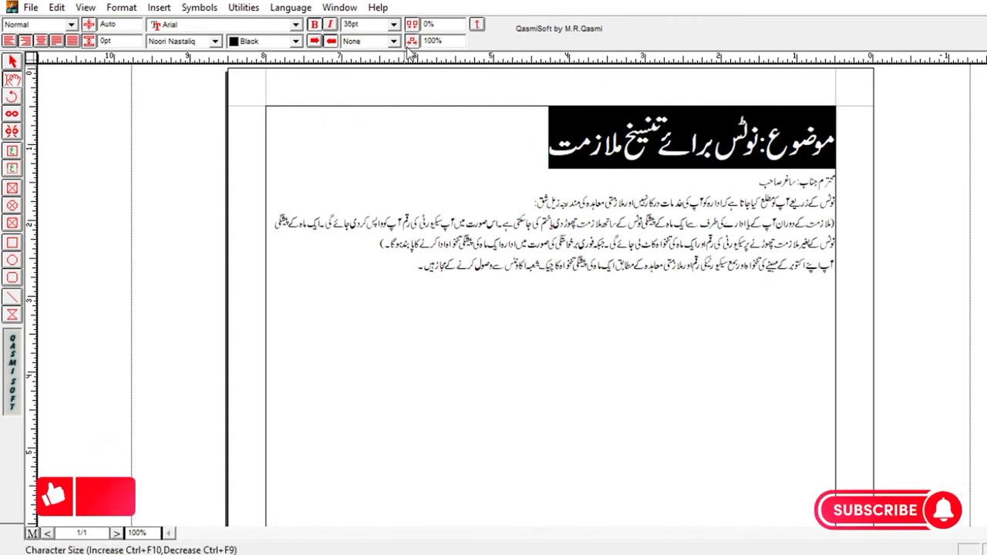
left_click(614, 173)
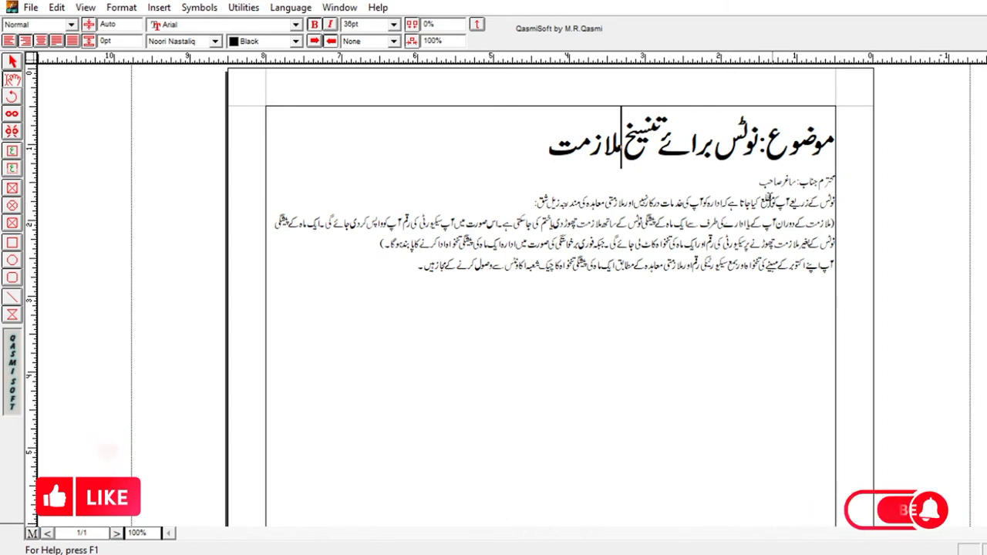
- Set the greeting line and body paragraphs to 18pt, then centre the heading
left_click_drag(752, 188, 839, 178)
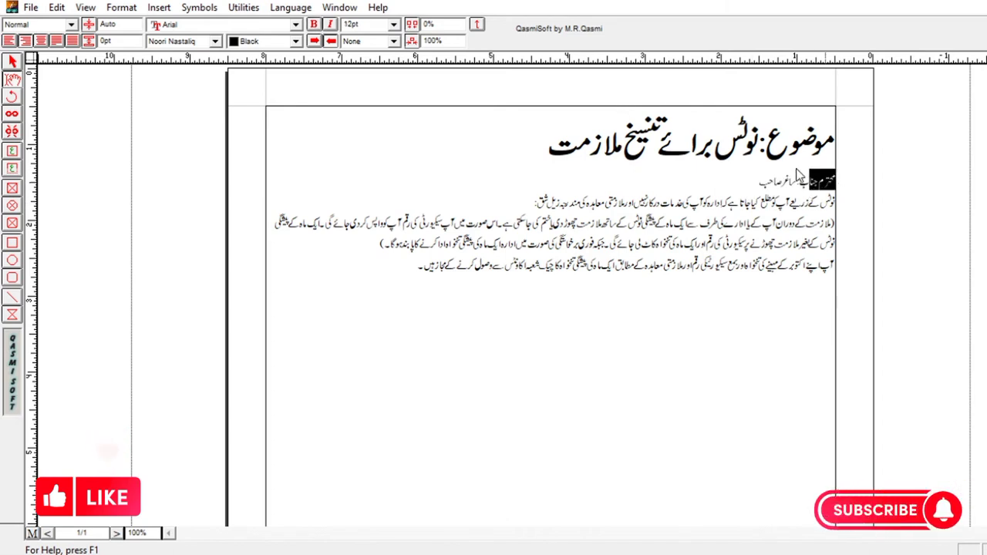
left_click_drag(740, 177, 848, 178)
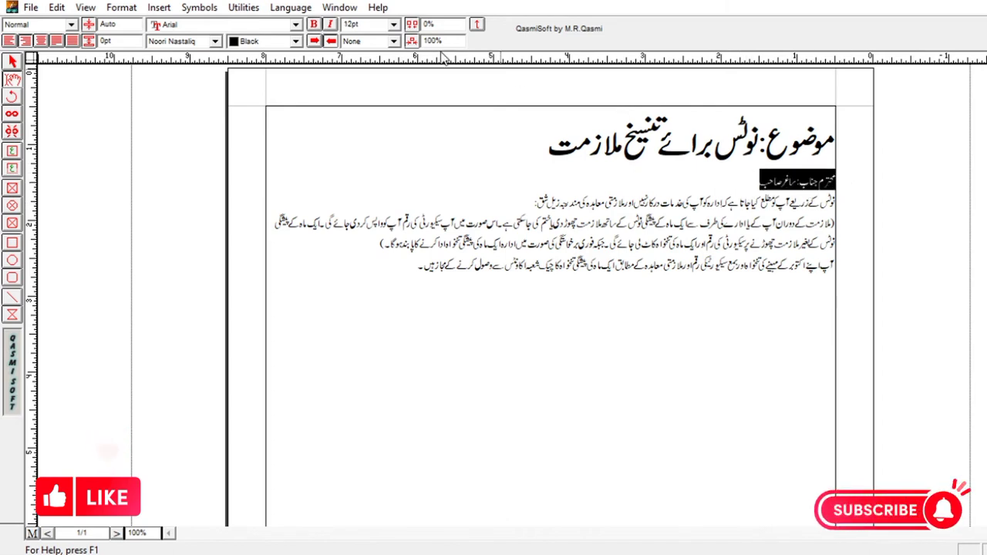
left_click(394, 25)
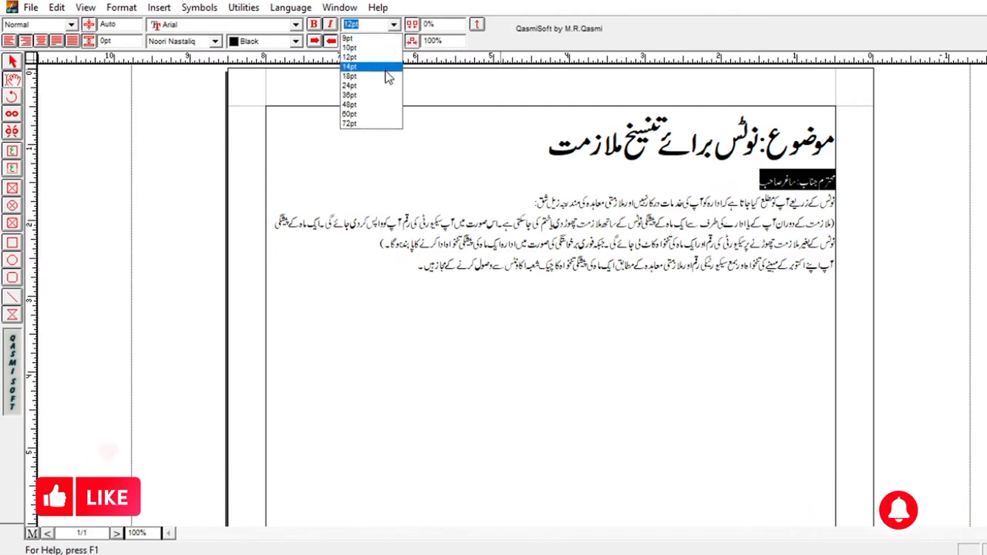
left_click(388, 77)
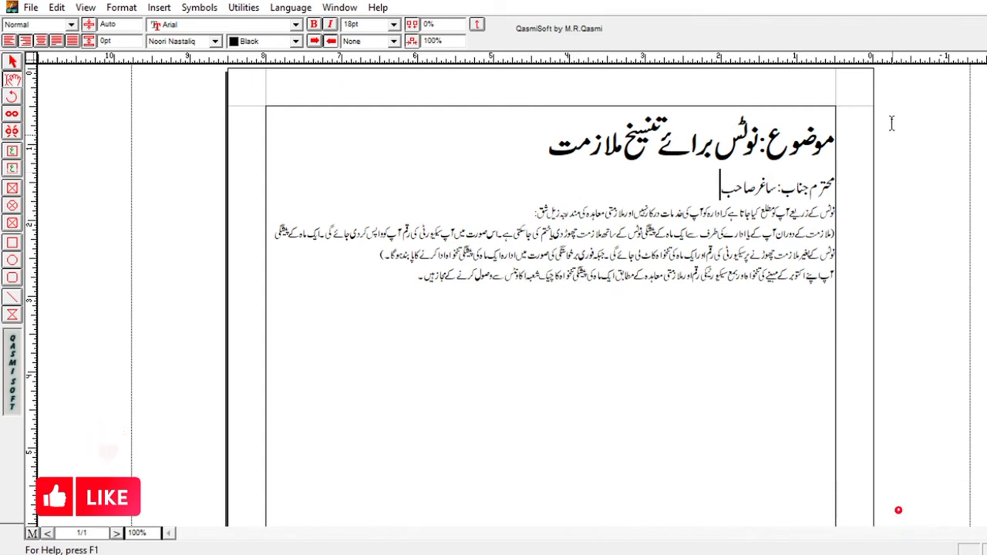
left_click_drag(836, 182, 444, 292)
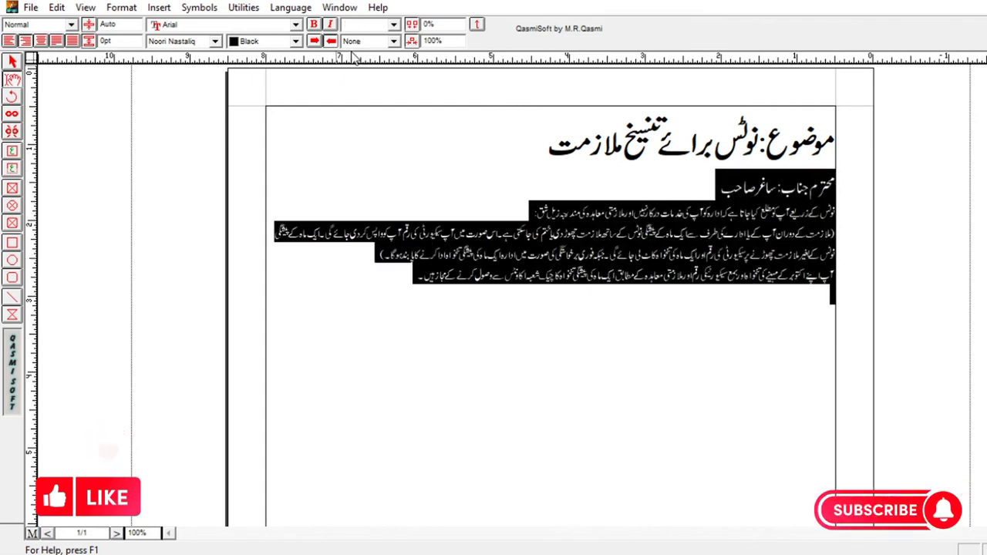
left_click(394, 24)
left_click(382, 79)
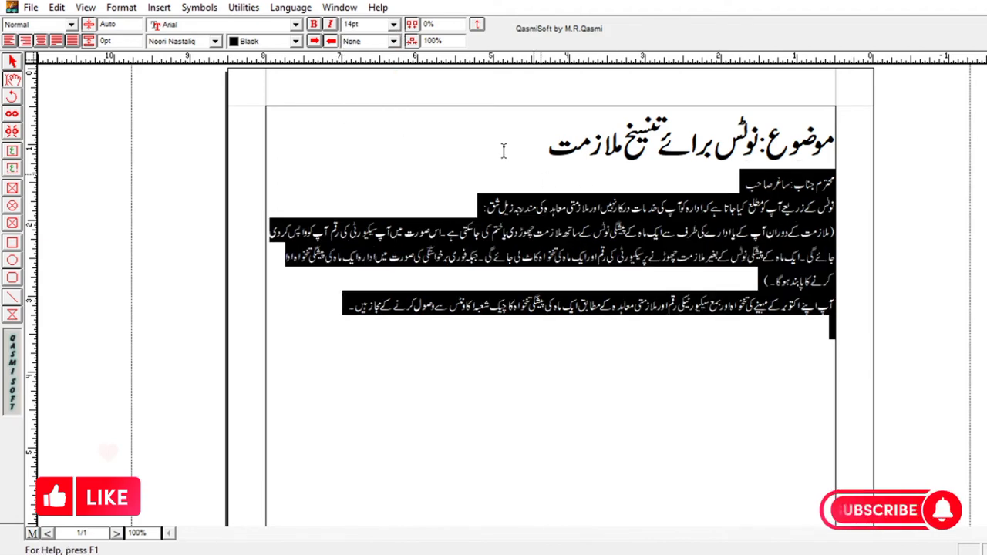
left_click(395, 25)
left_click(349, 43)
left_click(704, 447)
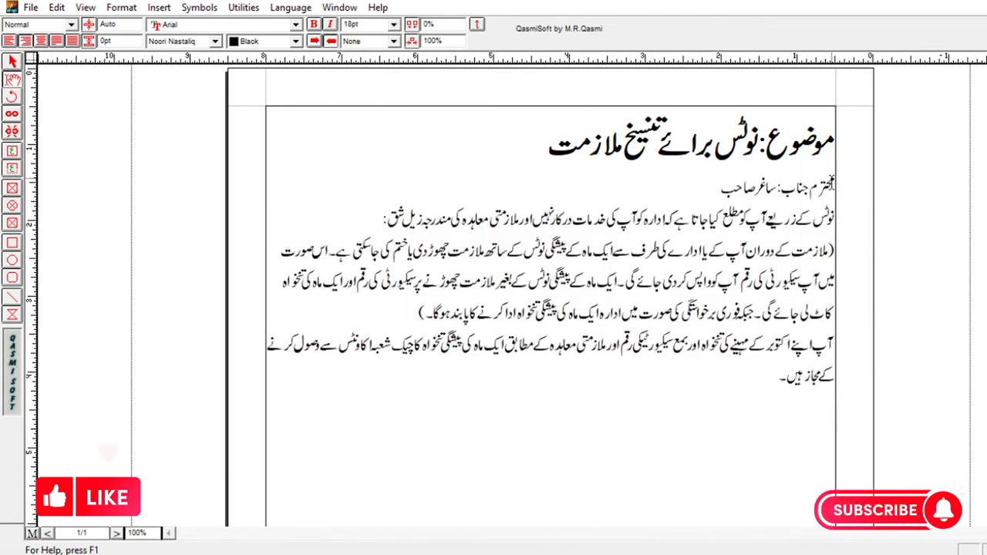
key("ctrl+e")
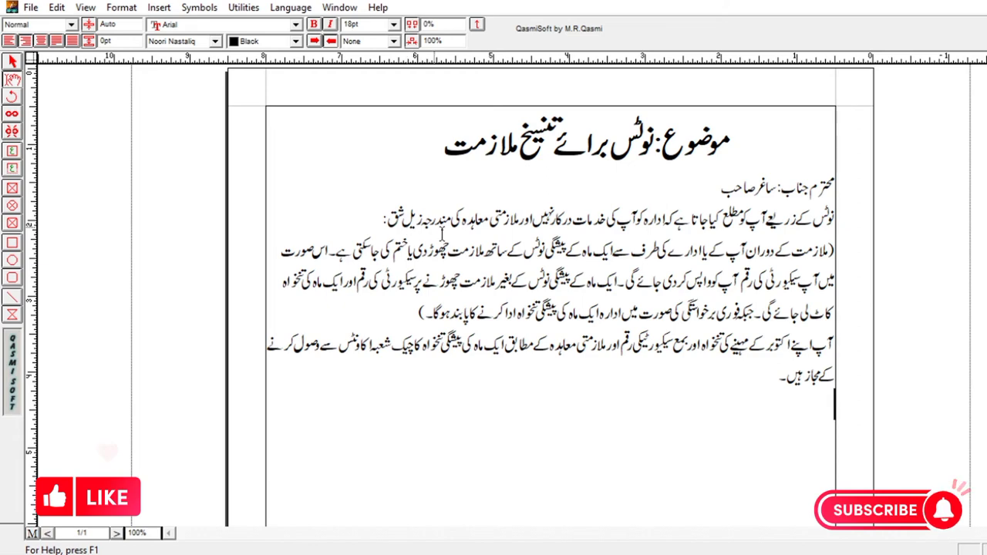
- Insert a blank line above the '(ملازمت' paragraph
key("Return")
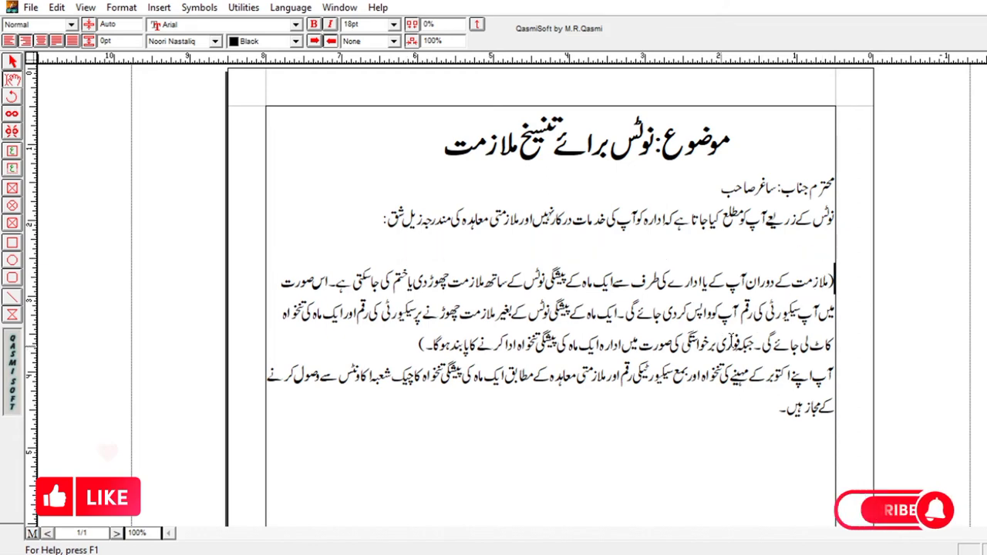
key("BackSpace")
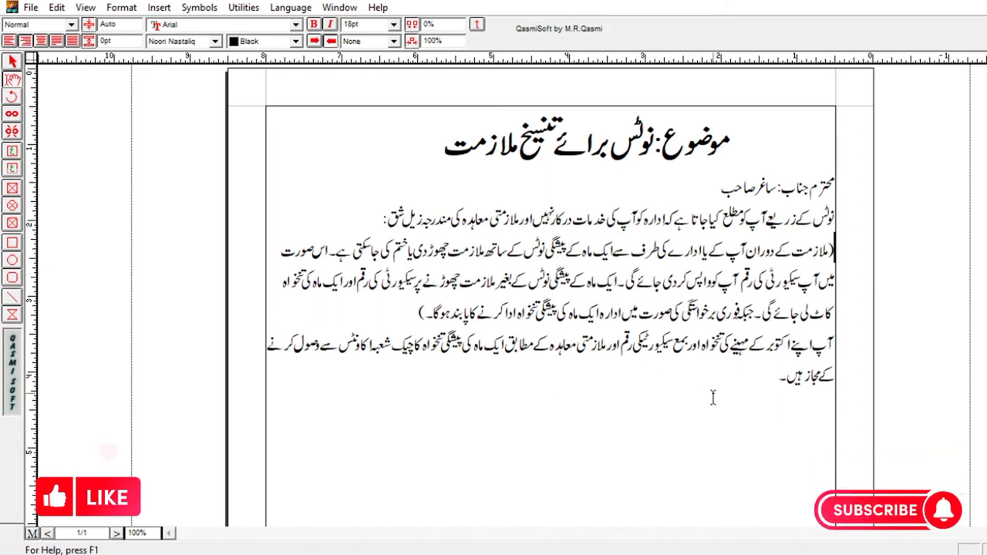
key("Return")
key("Down")
key("Down")
key("Down")
key("Return")
- Type the 'نیجر ہیومن ریسورس' sign-off and add a blank line above it
left_click(829, 466)
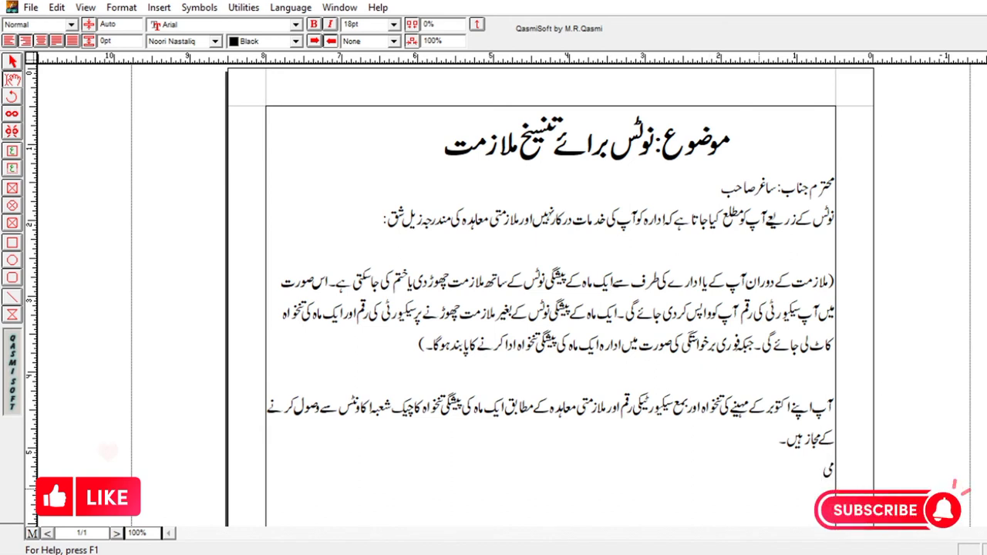
type("نیجر ہیو")
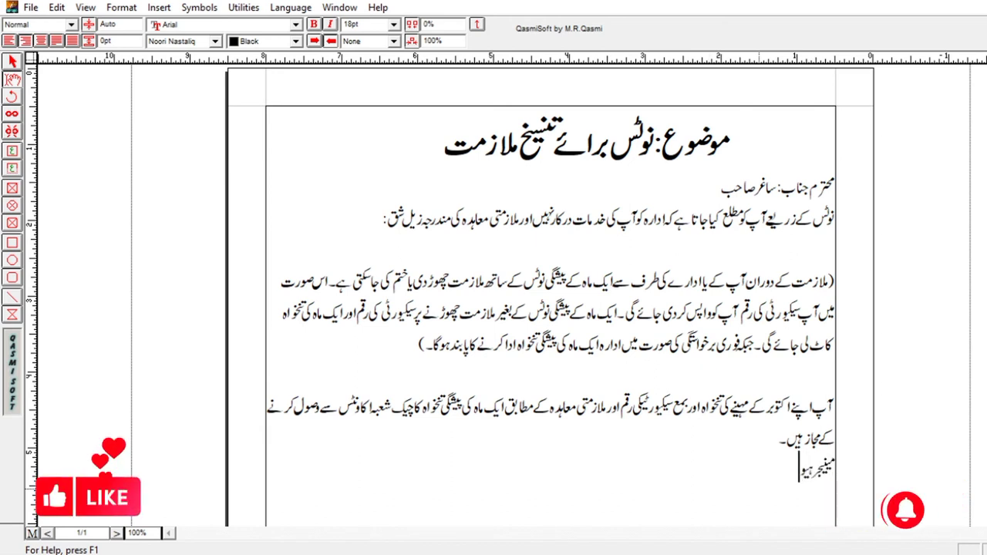
type("من ریس")
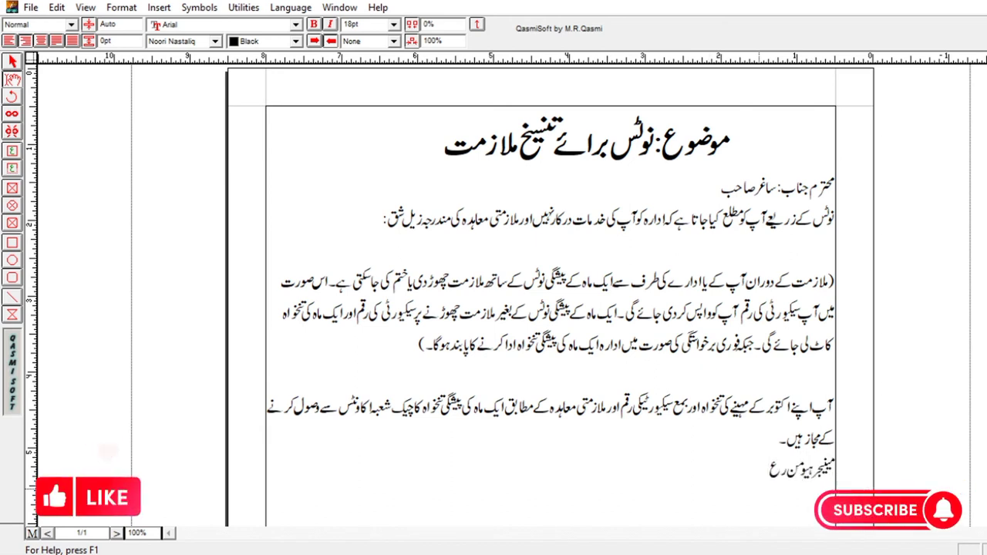
type("ورس")
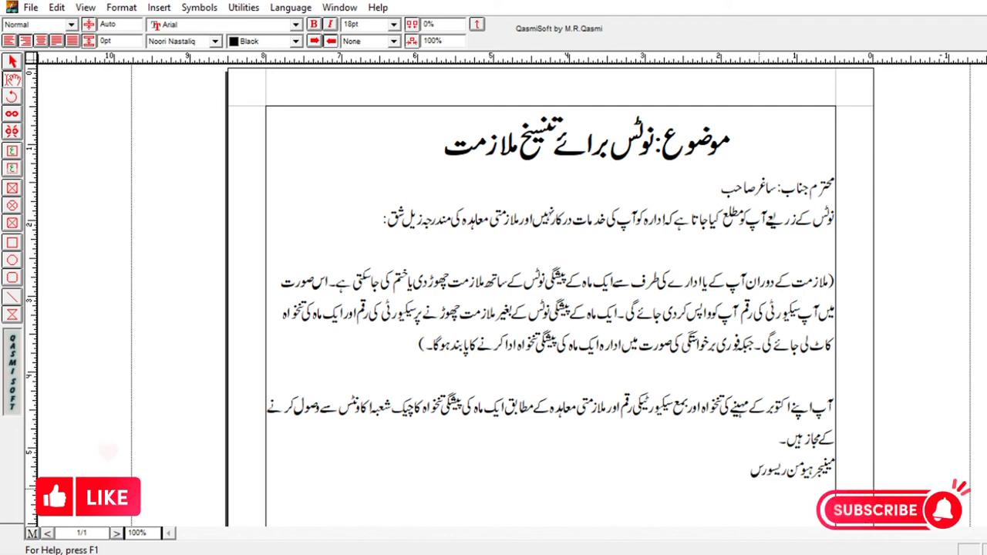
left_click(831, 471)
key("Return")
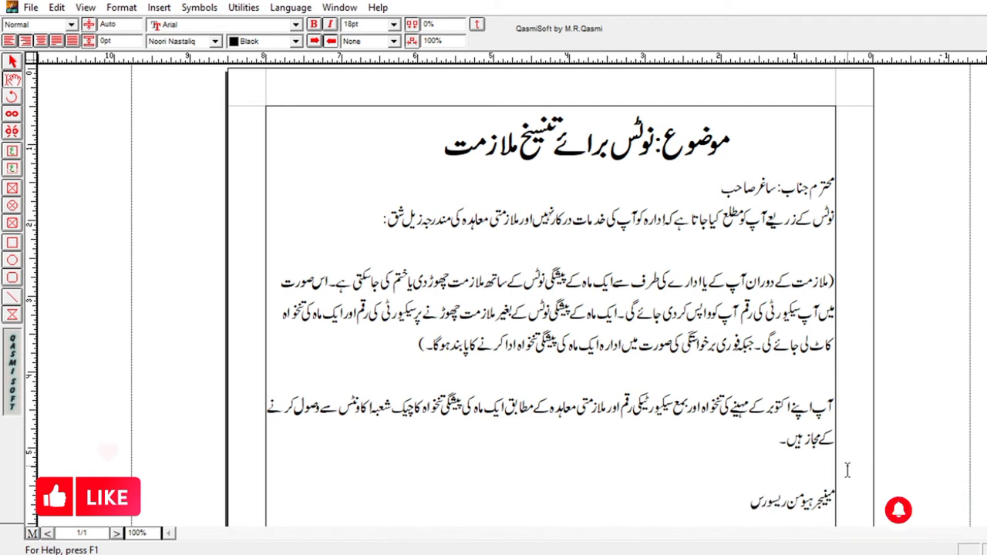
left_click(833, 219)
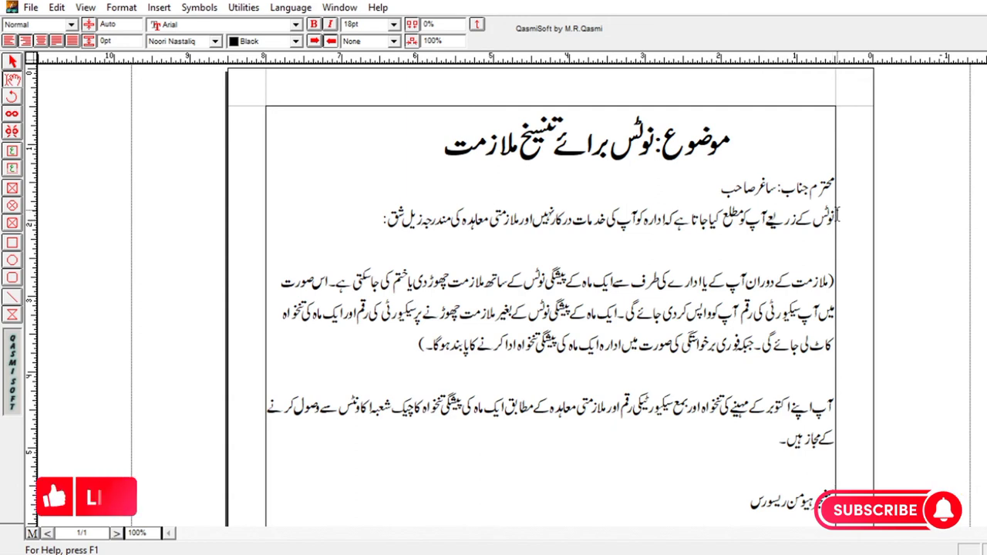
- Add blank lines above the opening sentence and salutation, then justify all the letter text
key("Return")
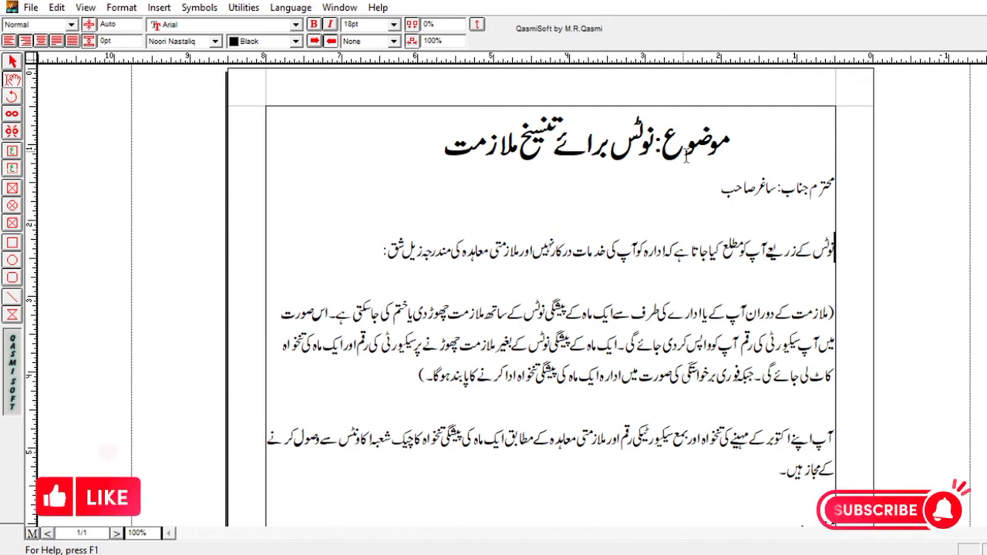
key("Return")
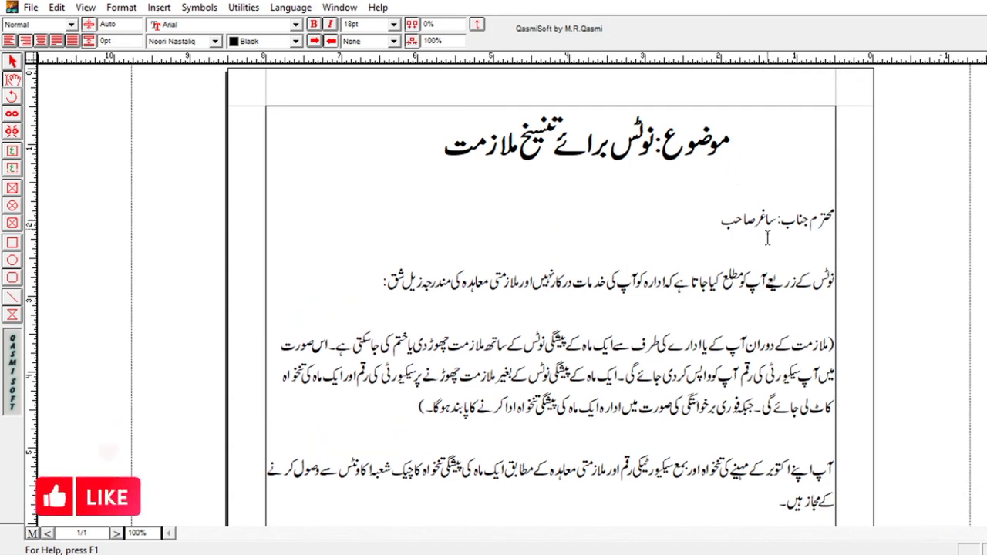
scroll(550, 293, "down", 2)
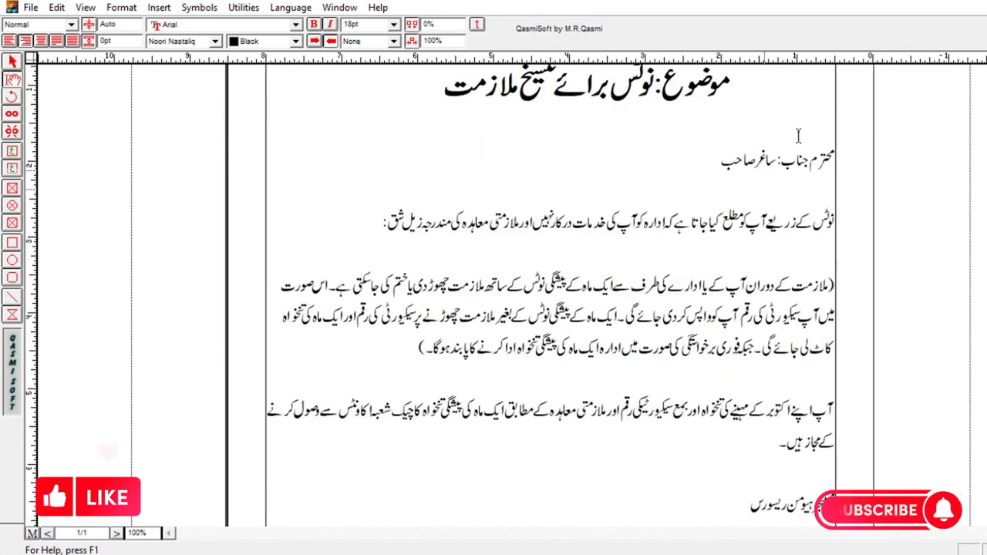
key("ctrl+a")
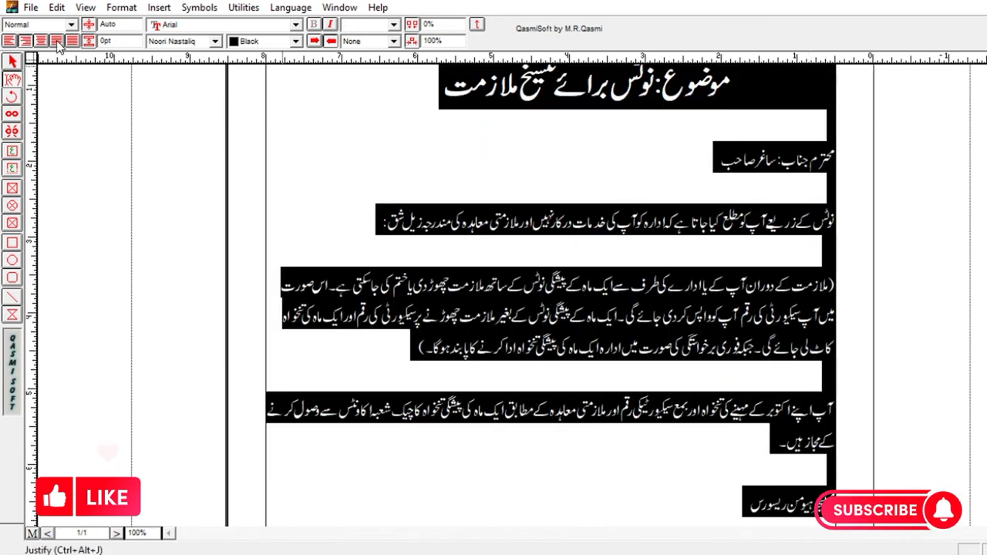
left_click(58, 44)
left_click(529, 243)
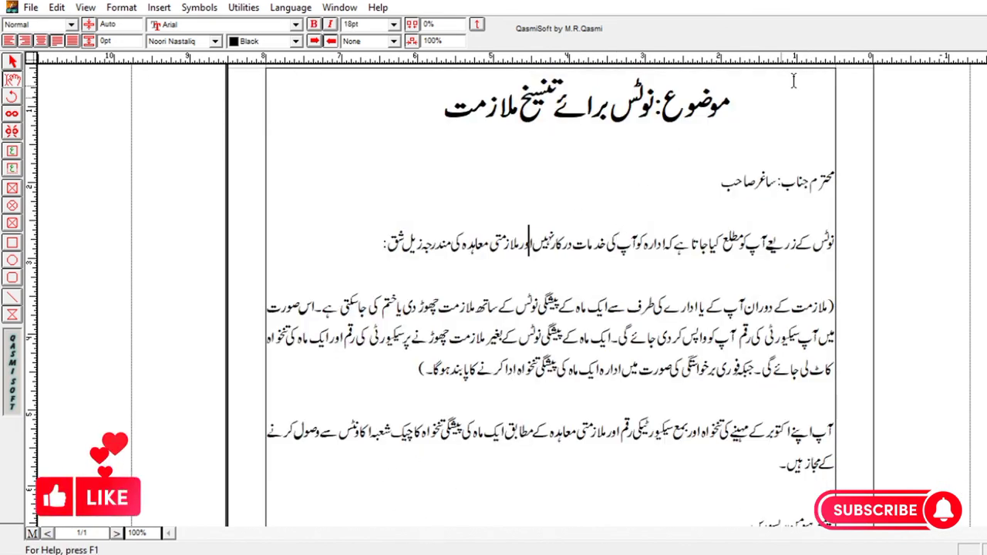
- Centre the heading line and delete its extra leading spaces
left_click_drag(792, 81, 366, 87)
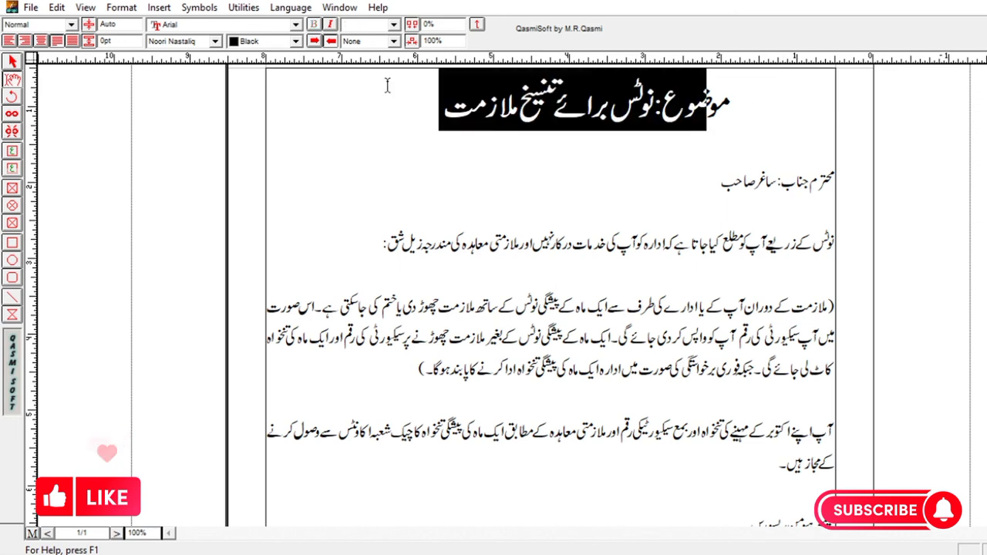
left_click(43, 42)
left_click(664, 109)
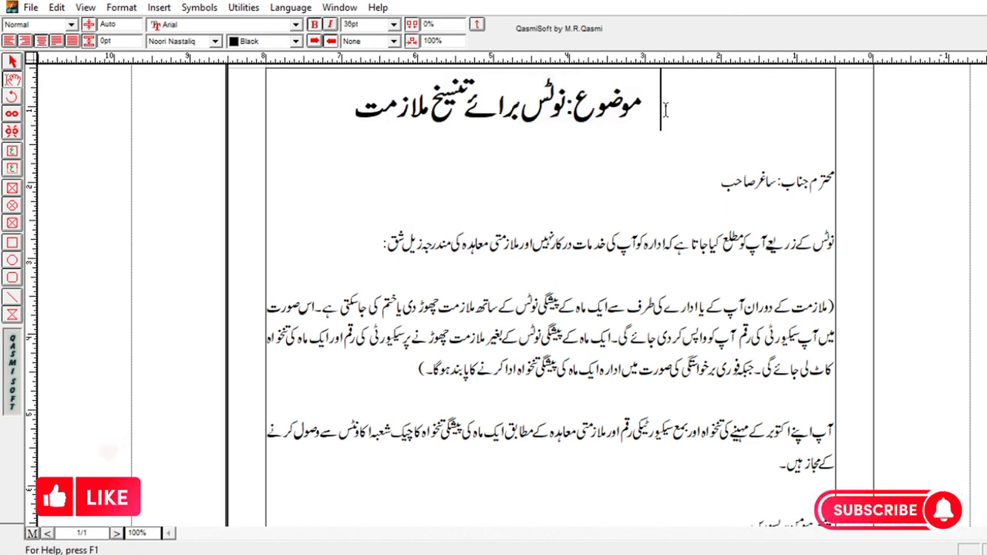
key("Delete")
key("Delete")
key("Delete")
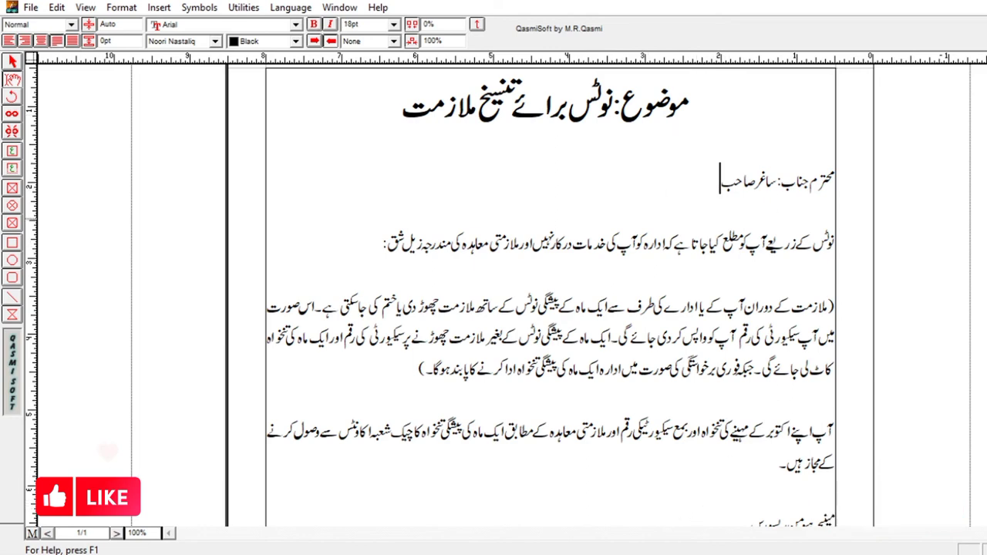
scroll(550, 293, "down", 2)
scroll(550, 293, "up", 3)
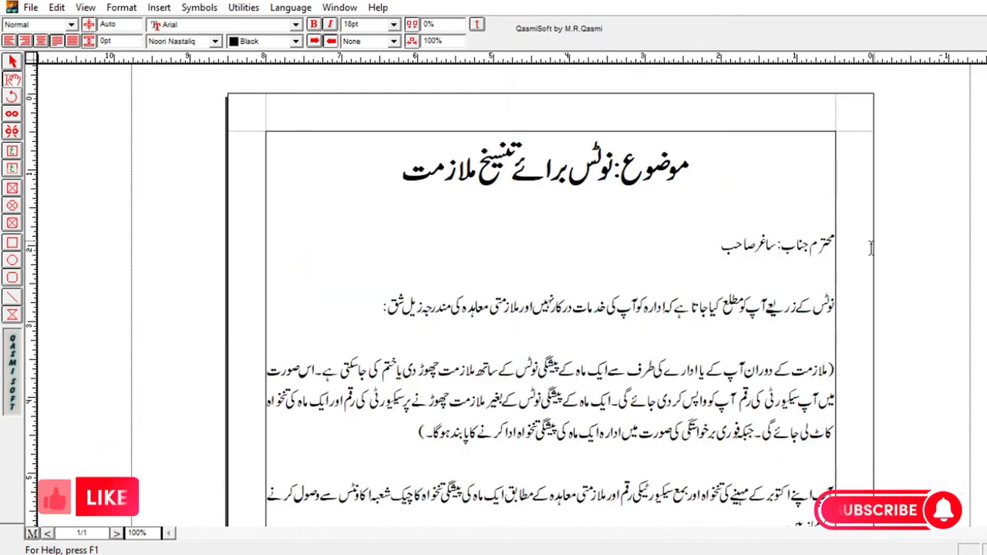
- Export the page as a picture named 'letter' (letter.gif) in Documents
left_click(31, 8)
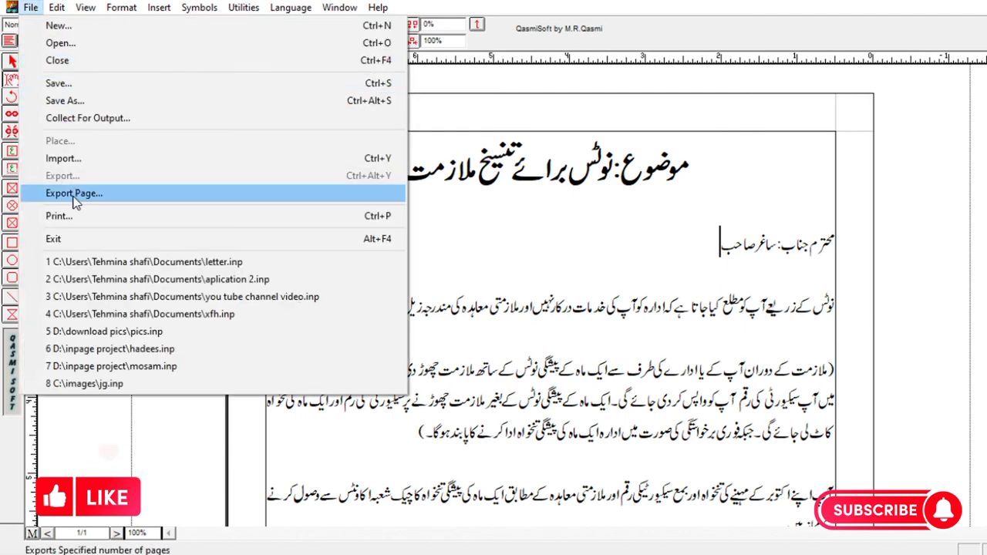
left_click(74, 193)
left_click(598, 254)
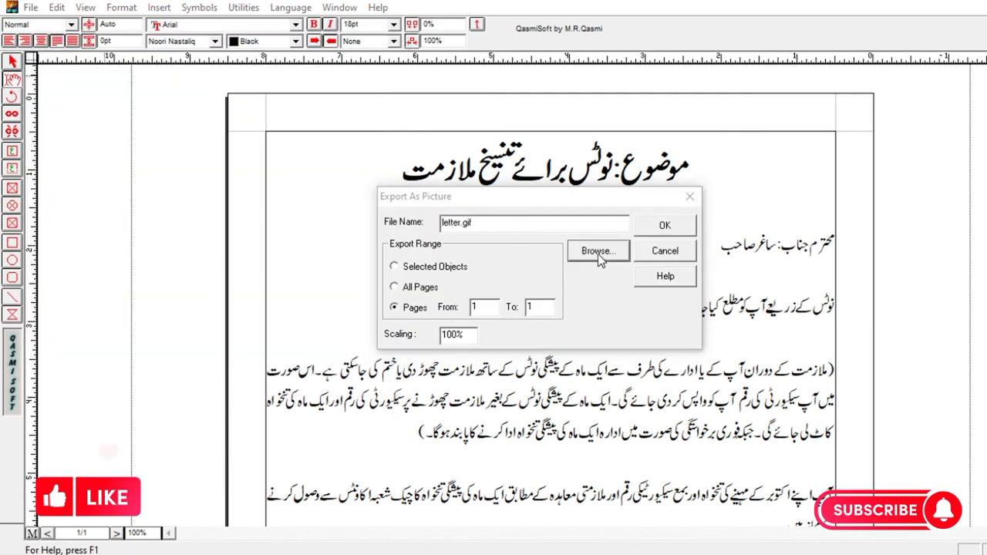
type("le")
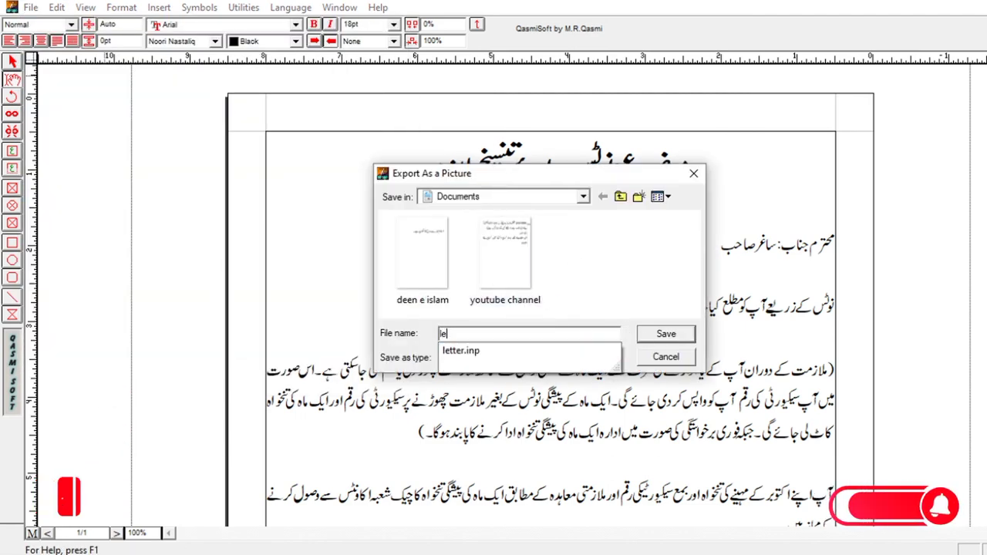
type("tter")
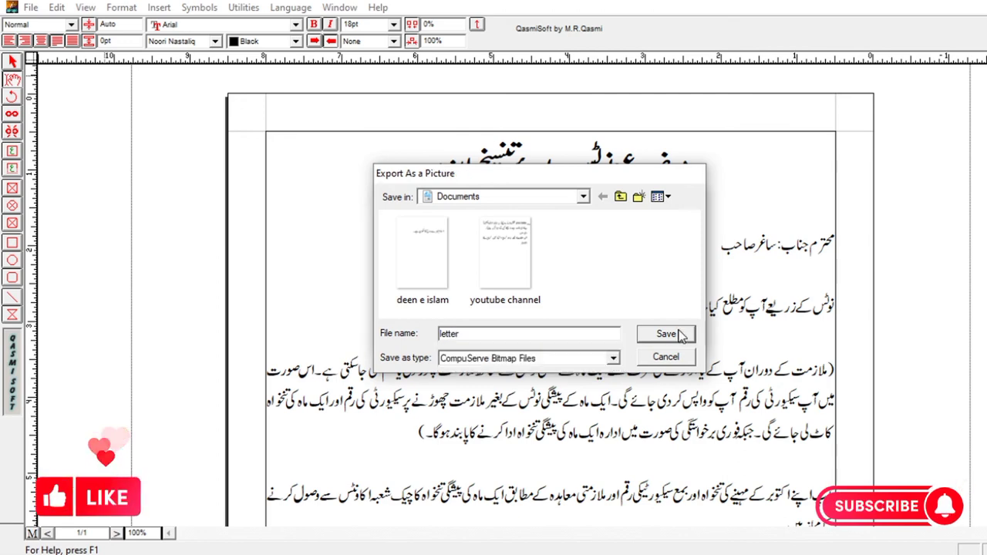
left_click(680, 333)
left_click(667, 226)
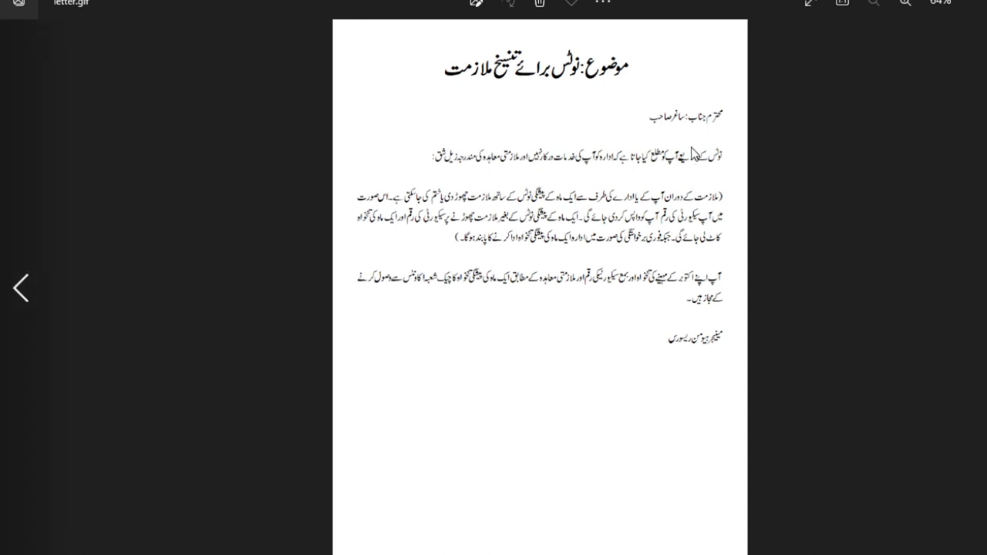
- Zoom into letter.gif, then zoom back out to see the whole page
left_click(903, 6)
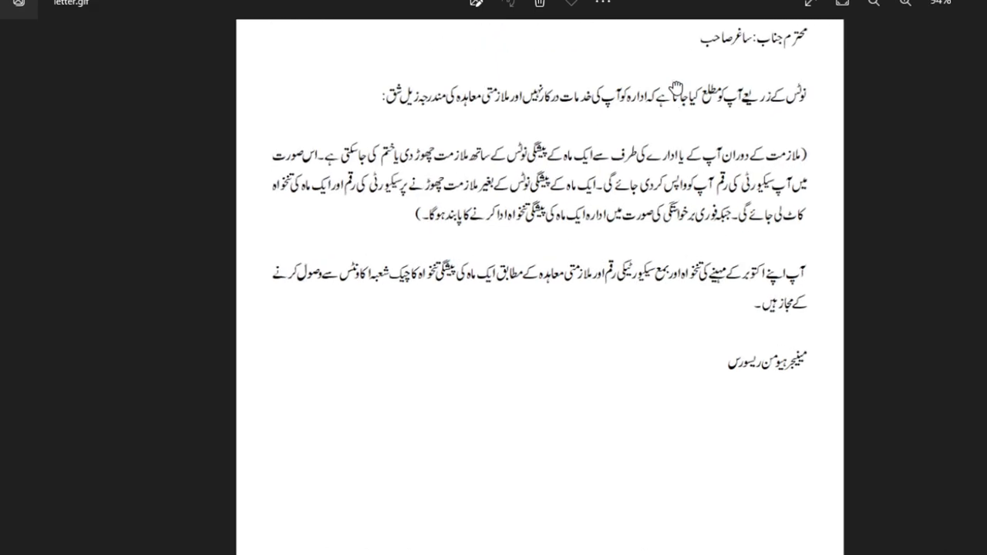
scroll(611, 330, "up", 1)
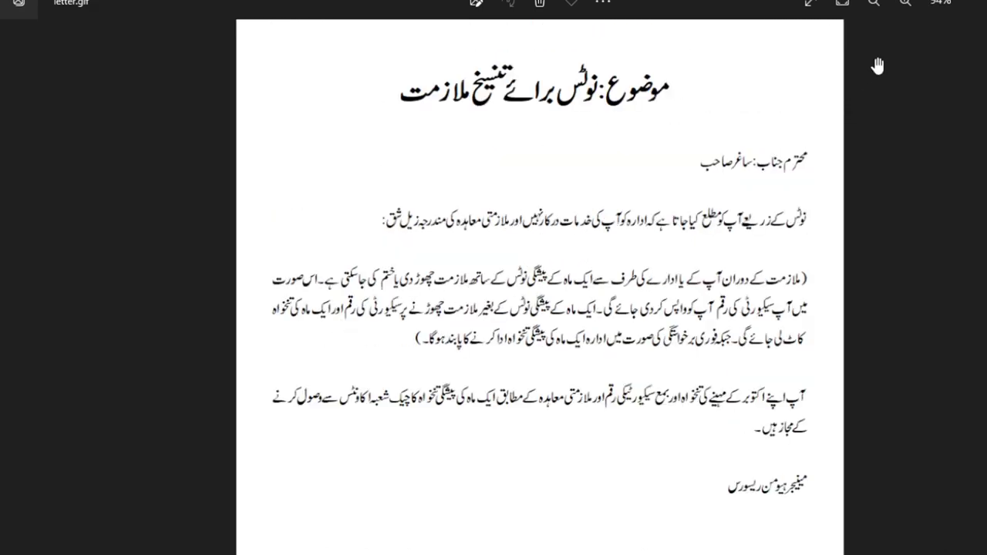
left_click(907, 5)
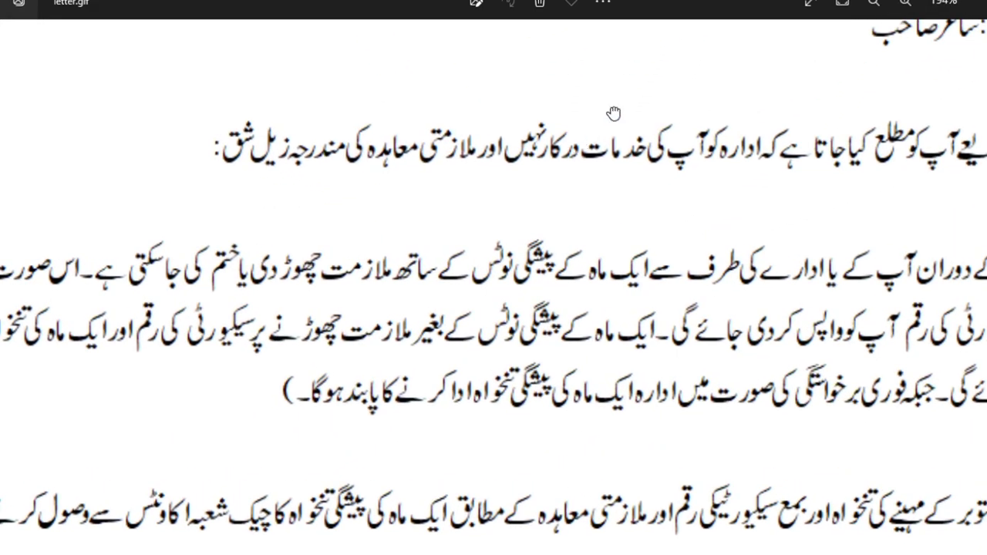
scroll(613, 113, "up", 2)
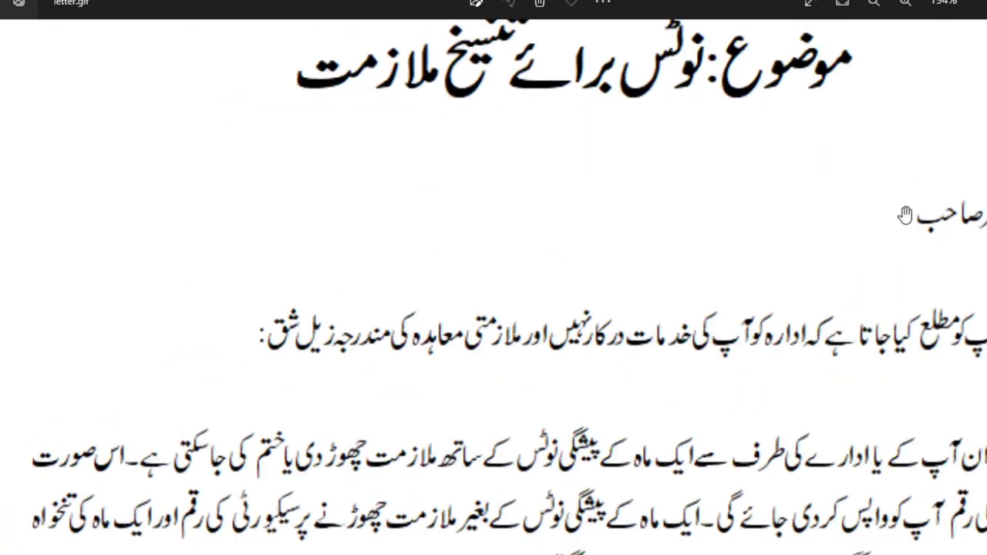
left_click(876, 3)
left_click(875, 3)
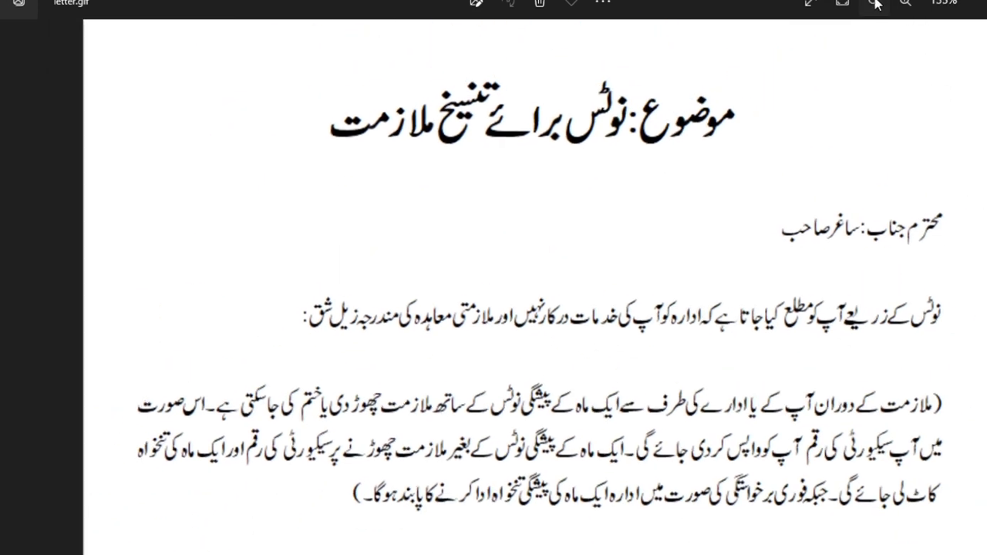
left_click(876, 3)
left_click(876, 3)
left_click(875, 3)
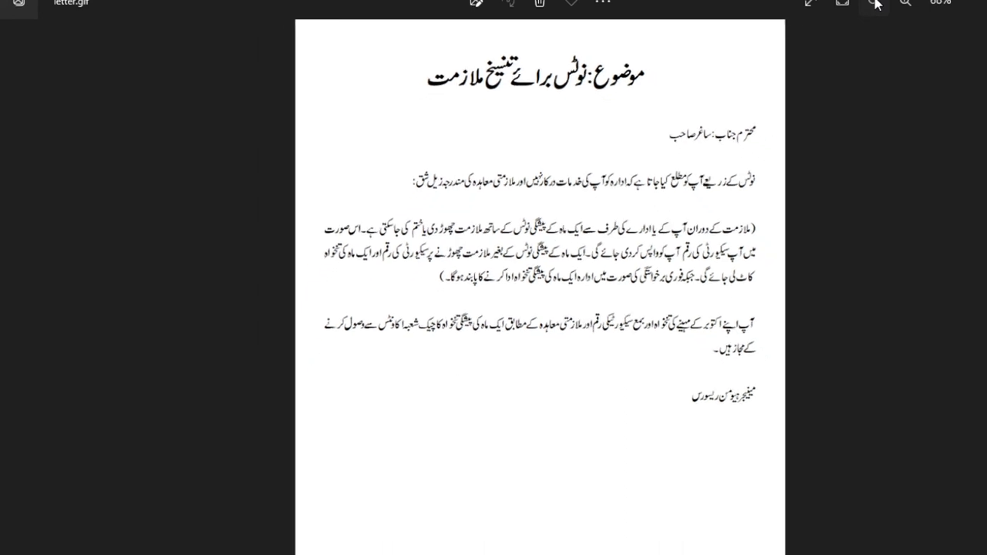
left_click(876, 3)
- Zoom in until the letter fills the width, shift toward the top, then return to 100%
left_click(904, 4)
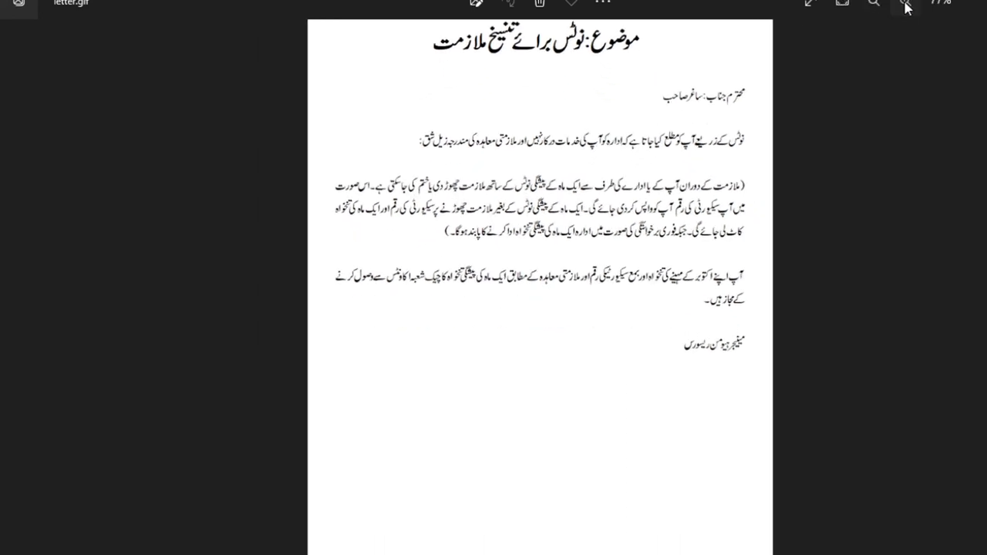
left_click(904, 3)
left_click(904, 3)
left_click_drag(755, 237, 756, 252)
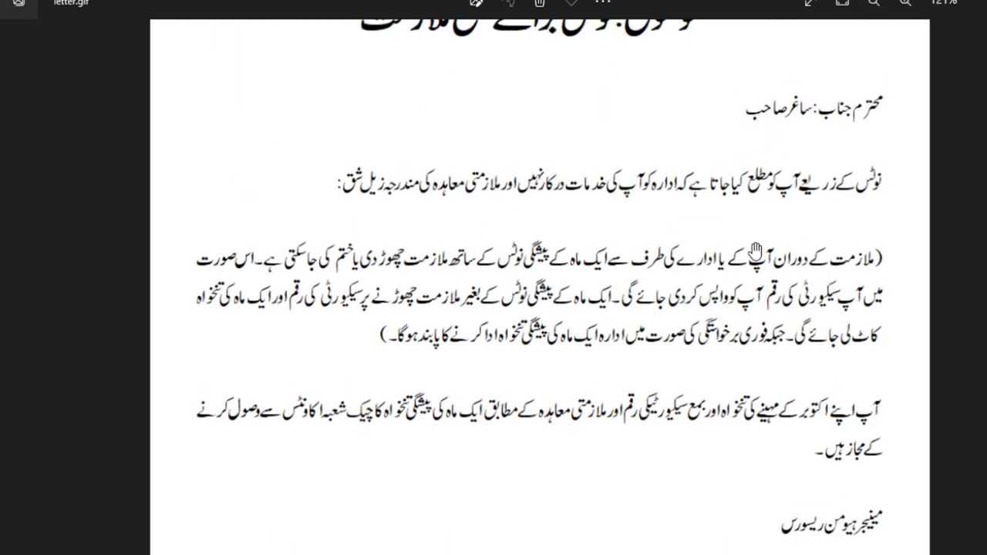
left_click(869, 10)
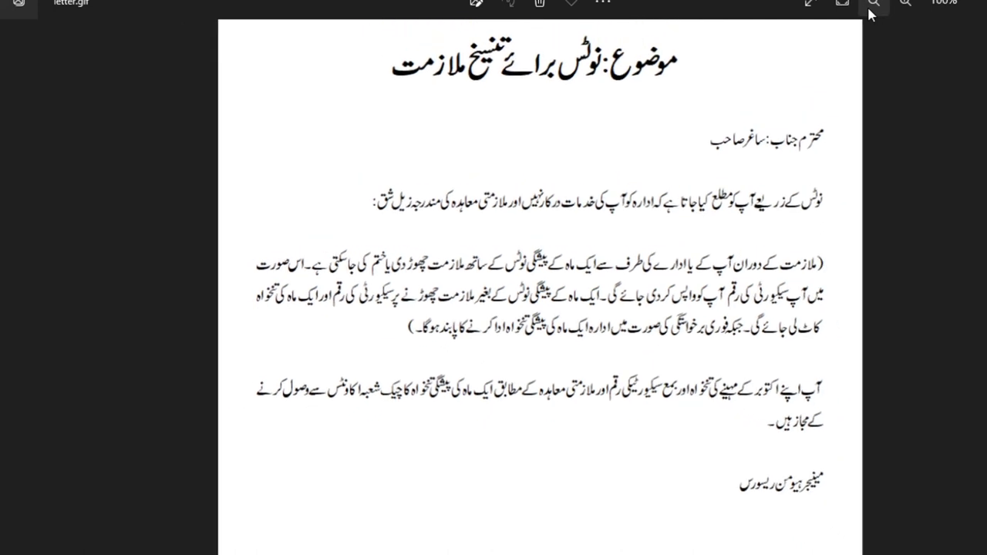